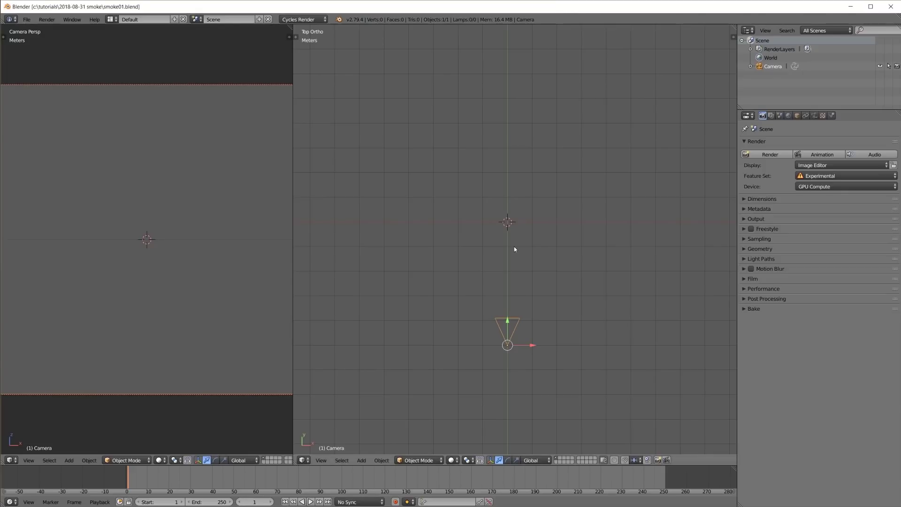
Step: Add a Suzanne monkey mesh at the scene's origin and give it a level 3 Subdivision Surface modifier
{"action": "key", "text": "shift+a"}
{"action": "left_click", "coordinate": [539, 323]}
{"action": "key", "text": "ctrl+3"}
{"action": "scroll", "coordinate": [249, 306], "scroll_direction": "up", "scroll_amount": 2}
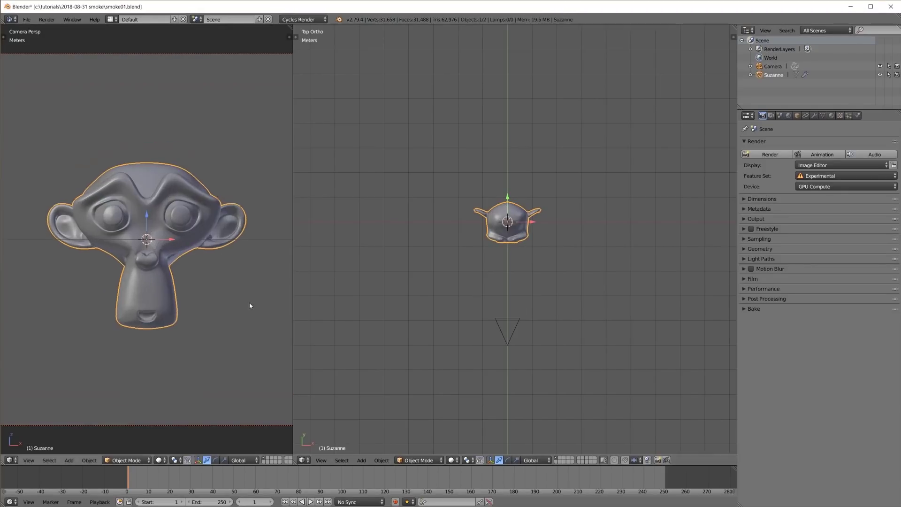
Step: Add an area lamp and set its size to 5 and its strength to 1000
{"action": "middle_click_drag", "start_coordinate": [598, 221], "coordinate": [580, 176]}
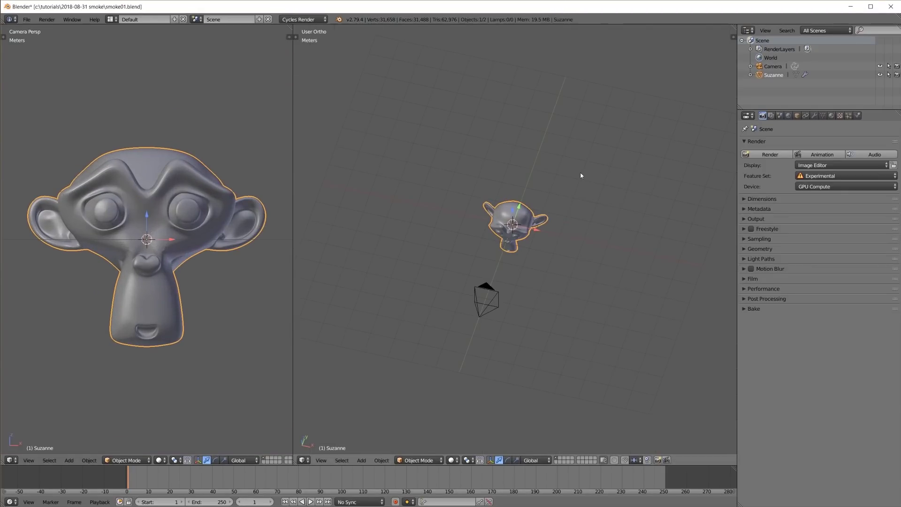
{"action": "key", "text": "shift+a"}
{"action": "left_click", "coordinate": [624, 306]}
{"action": "key", "text": "KP_1"}
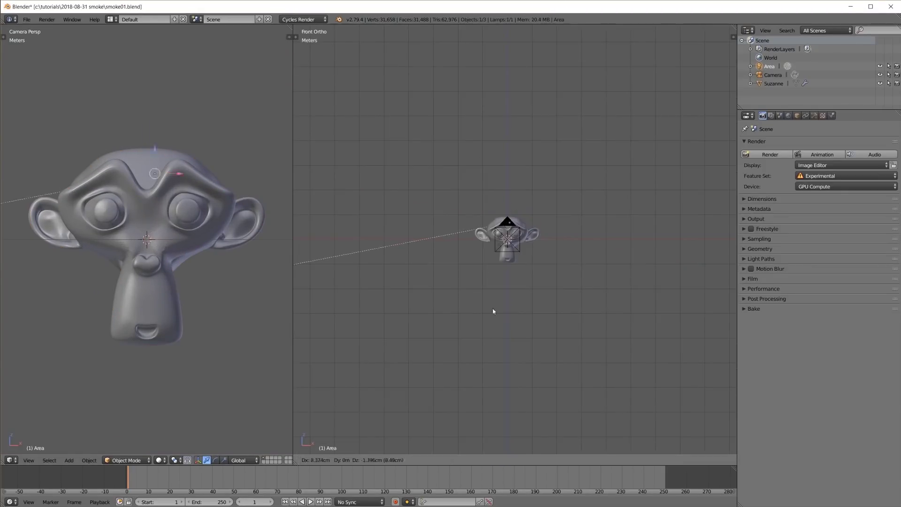
{"action": "left_click", "coordinate": [814, 115]}
{"action": "left_click", "coordinate": [787, 209]}
{"action": "type", "text": "5"}
{"action": "key", "text": "Return"}
{"action": "left_click", "coordinate": [843, 270]}
{"action": "type", "text": "1000"}
{"action": "key", "text": "Return"}
Step: Position the area lamp behind Suzanne on its positive X side, aimed at the head
{"action": "key", "text": "KP_7"}
{"action": "key", "text": "g"}
{"action": "left_click", "coordinate": [547, 356]}
Step: Select Suzanne, split the larger 3D view horizontally and turn its lower part into a Node Editor
{"action": "right_click", "coordinate": [491, 231]}
{"action": "left_click_drag", "start_coordinate": [297, 461], "coordinate": [345, 144]}
{"action": "left_click", "coordinate": [304, 461]}
{"action": "left_click", "coordinate": [326, 424]}
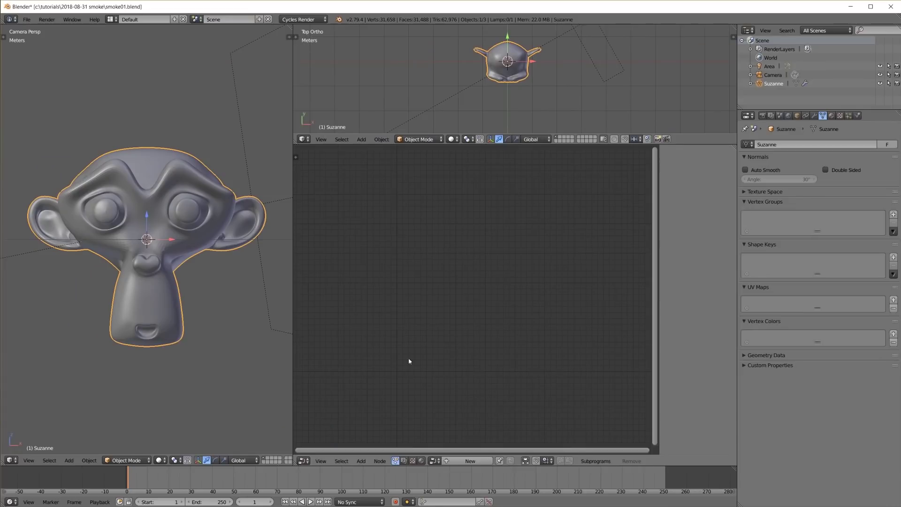
Step: Create a new material for Suzanne and show its nodes with the Node Editor's sidebar hidden
{"action": "left_click", "coordinate": [831, 116]}
{"action": "left_click", "coordinate": [793, 172]}
{"action": "key", "text": "n"}
{"action": "left_click", "coordinate": [421, 460]}
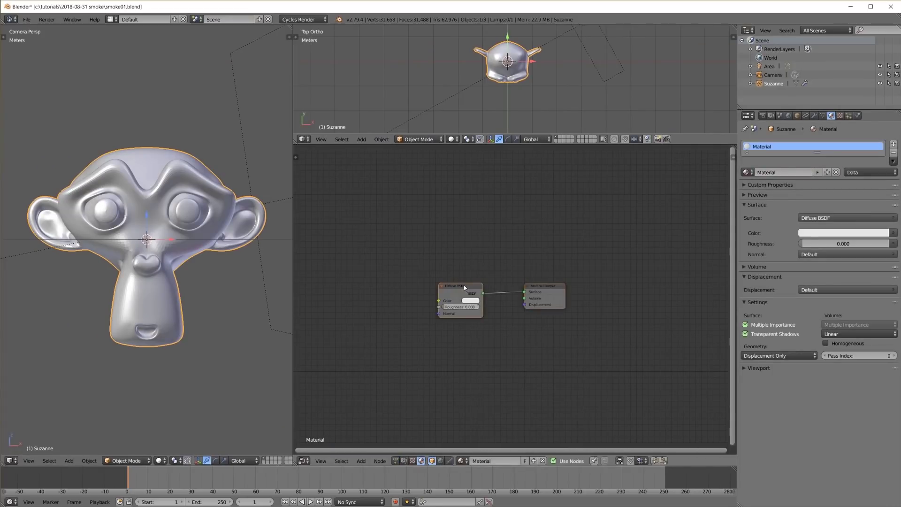
Step: Replace the Diffuse BSDF with a Principled Volume connected to the Material Output's Volume input and preview the camera view rendered
{"action": "left_click", "coordinate": [463, 285]}
{"action": "key", "text": "x"}
{"action": "key", "text": "shift+a"}
{"action": "mouse_move", "coordinate": [426, 317]}
{"action": "left_click", "coordinate": [483, 252]}
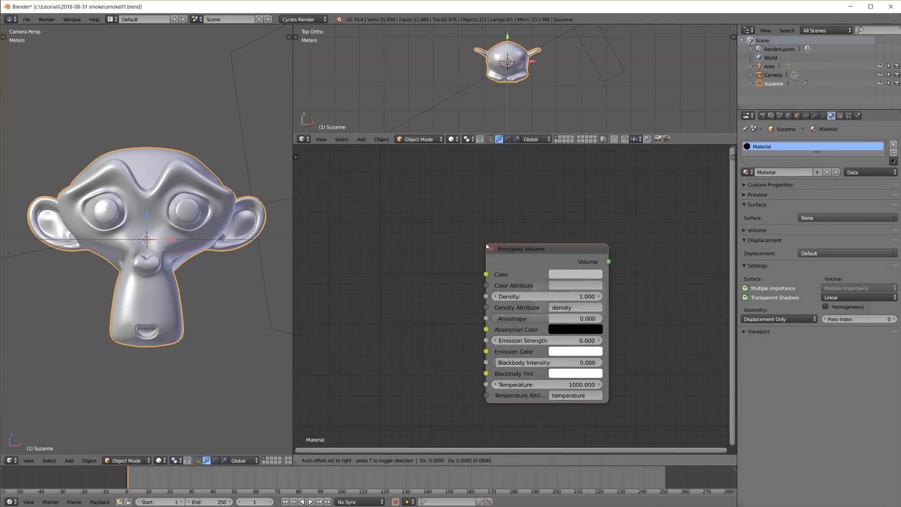
{"action": "left_click", "coordinate": [391, 218]}
{"action": "left_click_drag", "start_coordinate": [514, 236], "coordinate": [533, 299]}
{"action": "scroll", "coordinate": [587, 302], "scroll_direction": "down", "scroll_amount": 8}
{"action": "middle_click_drag", "start_coordinate": [598, 312], "coordinate": [566, 387]}
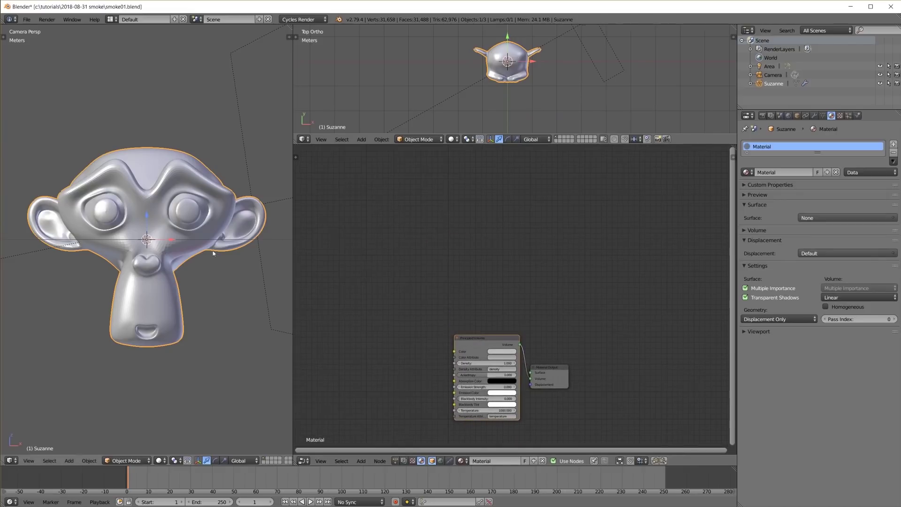
{"action": "key", "text": "shift+z"}
Step: Add a Volume Scatter node and a Volume Absorption node above the Principled Volume node
{"action": "scroll", "coordinate": [505, 248], "scroll_direction": "up", "scroll_amount": 1}
{"action": "key", "text": "shift+a"}
{"action": "mouse_move", "coordinate": [456, 227]}
{"action": "left_click", "coordinate": [510, 404]}
{"action": "left_click", "coordinate": [453, 176]}
{"action": "key", "text": "shift+a"}
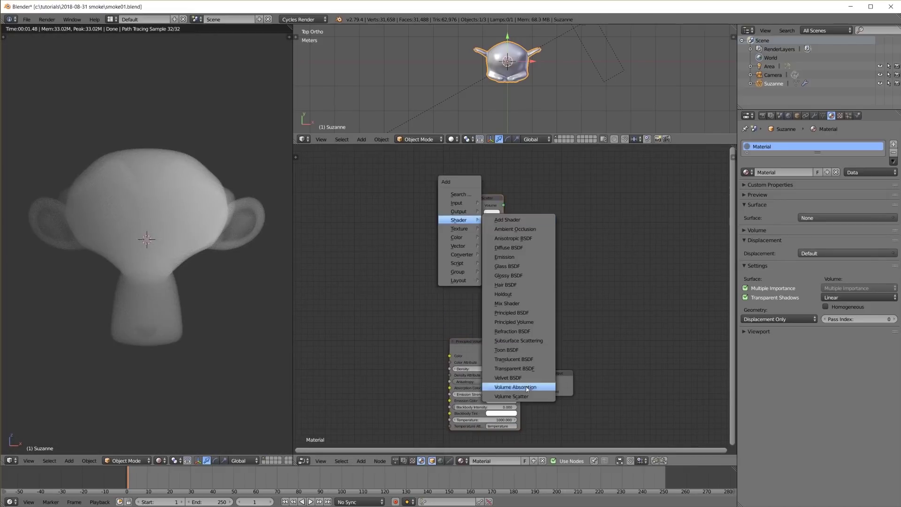
{"action": "left_click", "coordinate": [527, 389]}
{"action": "left_click", "coordinate": [462, 238]}
Step: Add an Add Shader node that combines the Volume Scatter and Volume Absorption outputs
{"action": "key", "text": "shift+a"}
{"action": "left_click", "coordinate": [549, 247]}
{"action": "left_click", "coordinate": [520, 208]}
{"action": "left_click_drag", "start_coordinate": [503, 248], "coordinate": [526, 229]}
Step: Group the scatter, absorption and Add Shader nodes in a frame labelled BEFORE
{"action": "key", "text": "ctrl+j"}
{"action": "key", "text": "n"}
{"action": "left_click", "coordinate": [708, 173]}
{"action": "type", "text": "BEFORE"}
{"action": "key", "text": "Return"}
{"action": "key", "text": "n"}
{"action": "key", "text": "Home"}
{"action": "middle_click_drag", "start_coordinate": [583, 280], "coordinate": [584, 301]}
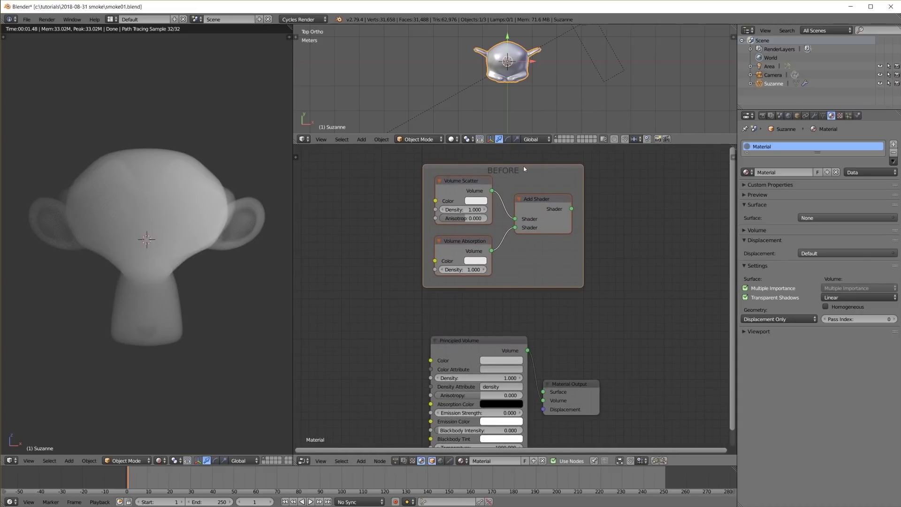
Step: Add a Value node of 1.000 to the BEFORE frame and feed it into both volume nodes' Density inputs
{"action": "middle_click_drag", "start_coordinate": [490, 203], "coordinate": [491, 180]}
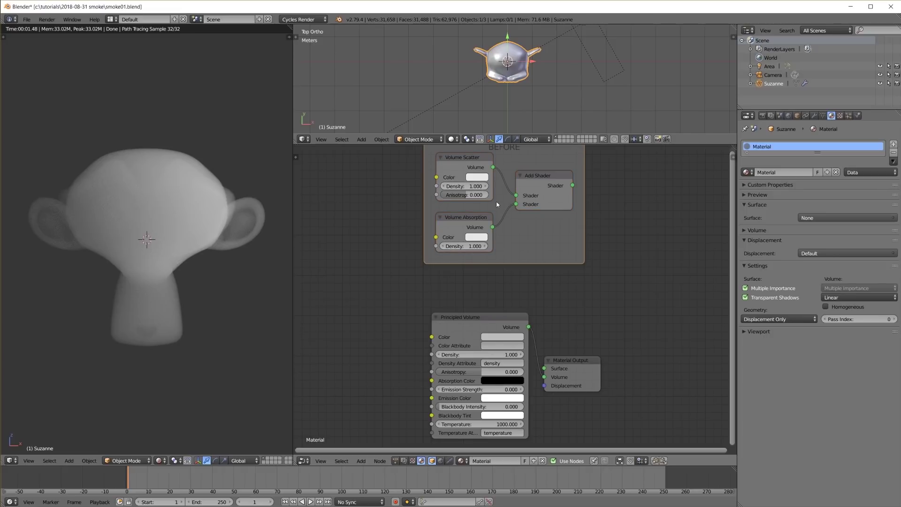
{"action": "key", "text": "shift+a"}
{"action": "mouse_move", "coordinate": [483, 184]}
{"action": "left_click", "coordinate": [531, 327]}
{"action": "left_click_drag", "start_coordinate": [436, 186], "coordinate": [403, 199]}
{"action": "middle_click_drag", "start_coordinate": [457, 224], "coordinate": [461, 231]}
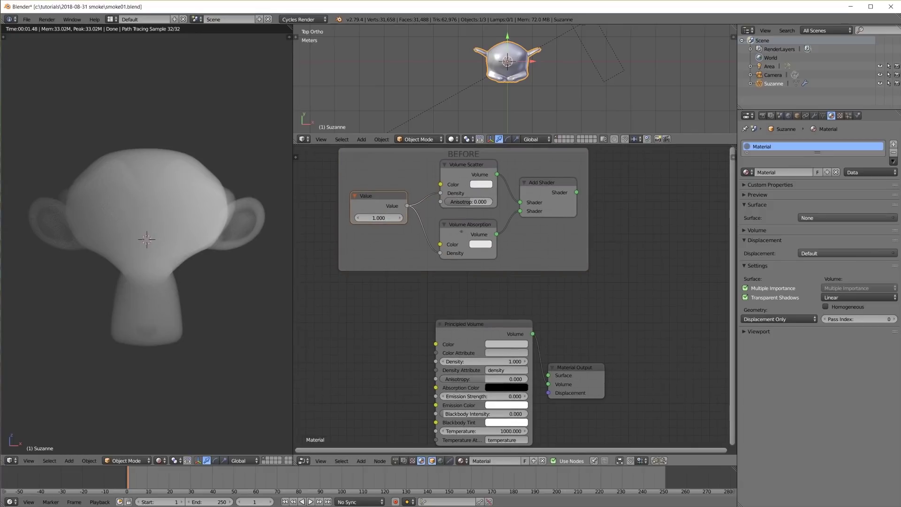
Step: Add an Emission node to the BEFORE frame and connect it to the Material Output's Volume input
{"action": "left_click_drag", "start_coordinate": [499, 324], "coordinate": [454, 344]}
{"action": "key", "text": "shift+a"}
{"action": "mouse_move", "coordinate": [525, 304]}
{"action": "left_click", "coordinate": [591, 305]}
{"action": "left_click", "coordinate": [539, 281]}
{"action": "left_click_drag", "start_coordinate": [580, 368], "coordinate": [674, 345]}
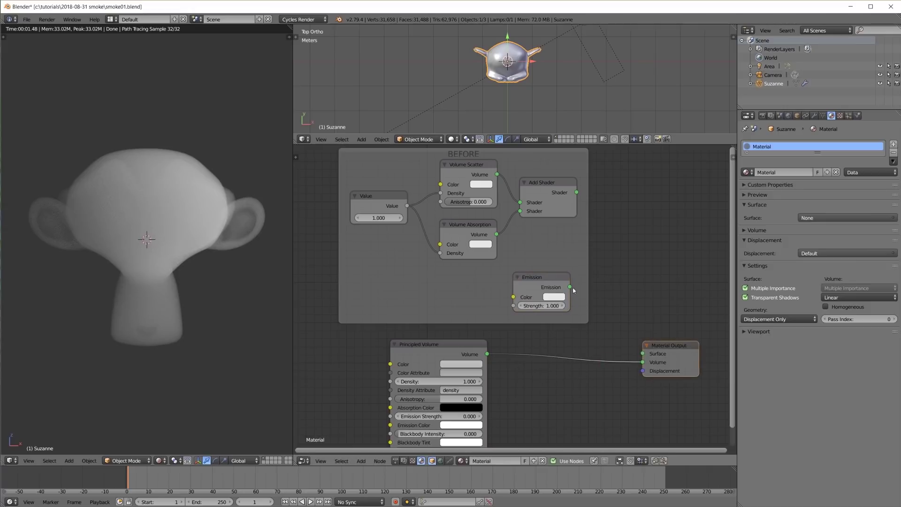
{"action": "left_click_drag", "start_coordinate": [570, 287], "coordinate": [647, 362]}
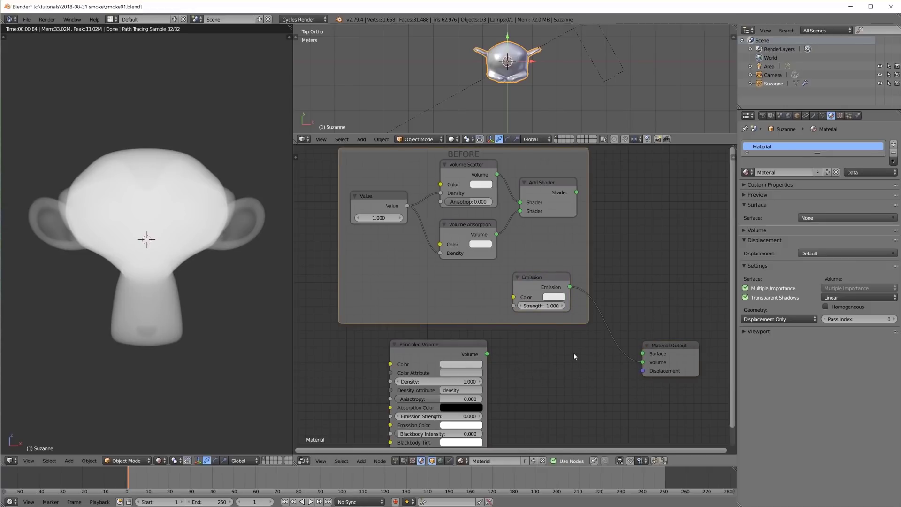
Step: Add a Blackbody node at 1500 to the BEFORE frame and connect it to the Emission node's Color
{"action": "middle_click_drag", "start_coordinate": [561, 354], "coordinate": [561, 327]}
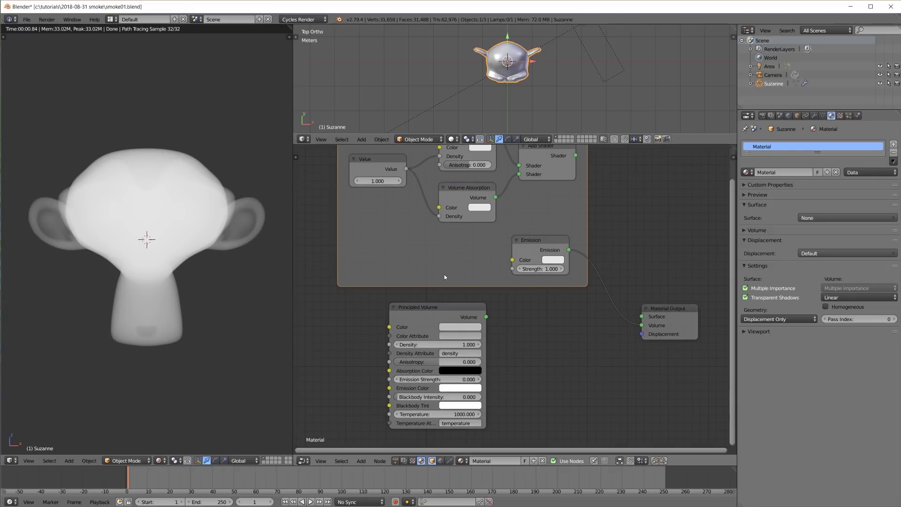
{"action": "key", "text": "shift+a"}
{"action": "mouse_move", "coordinate": [434, 302]}
{"action": "left_click", "coordinate": [472, 308]}
{"action": "left_click", "coordinate": [458, 256]}
{"action": "left_click_drag", "start_coordinate": [479, 256], "coordinate": [518, 262]}
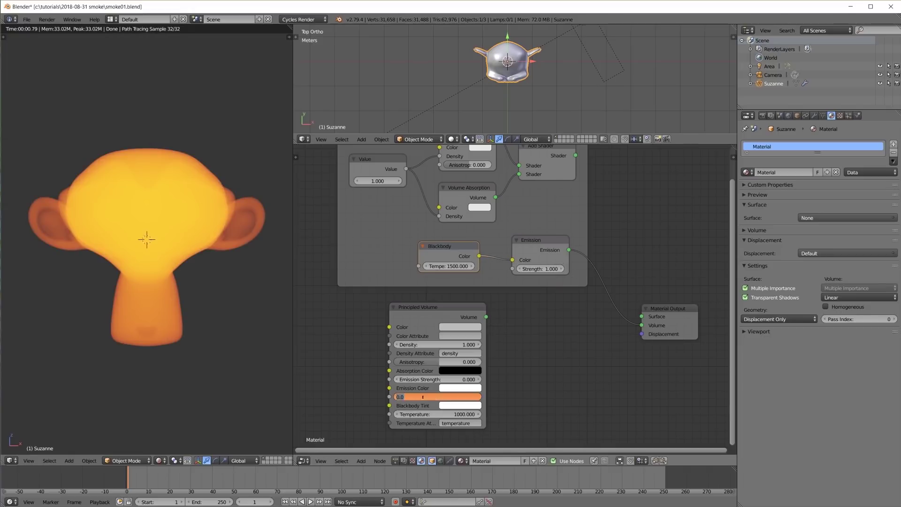
Step: Reconnect the Principled Volume to the Material Output's Volume input, using Blackbody Intensity 1 and Temperature 1500
{"action": "left_click_drag", "start_coordinate": [486, 317], "coordinate": [641, 325]}
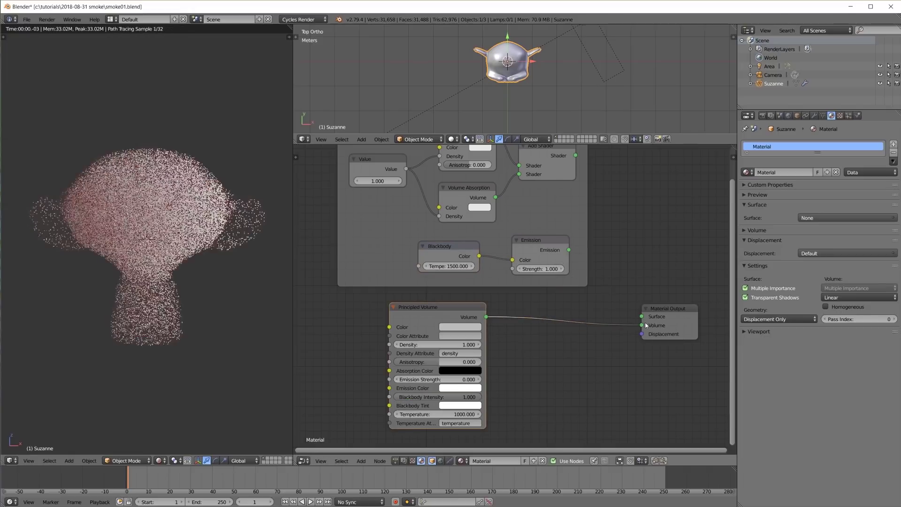
{"action": "left_click", "coordinate": [452, 414]}
{"action": "type", "text": "150"}
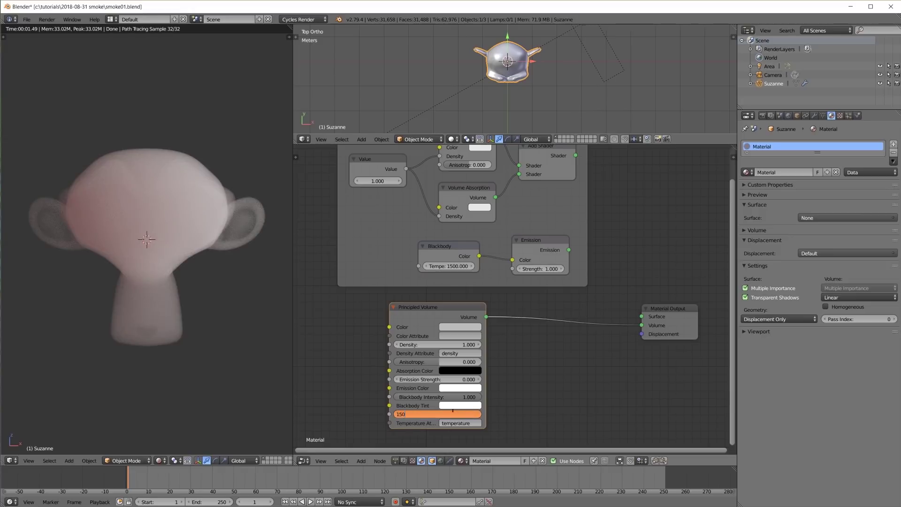
{"action": "type", "text": "0"}
{"action": "key", "text": "Return"}
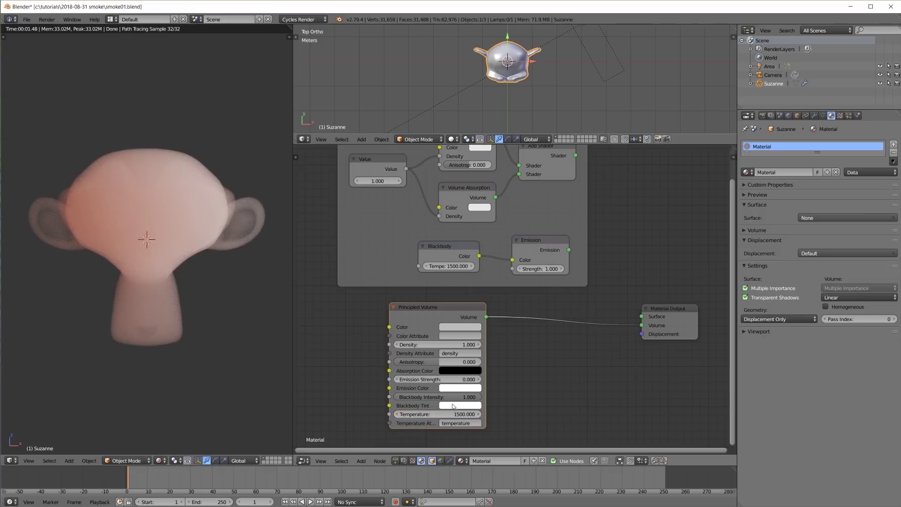
{"action": "left_click", "coordinate": [458, 334]}
{"action": "left_click", "coordinate": [460, 353]}
{"action": "left_click", "coordinate": [459, 423]}
{"action": "key", "text": "Return"}
Step: Move Suzanne to another layer and enlarge the 3D view above the Node Editor
{"action": "key", "text": "m"}
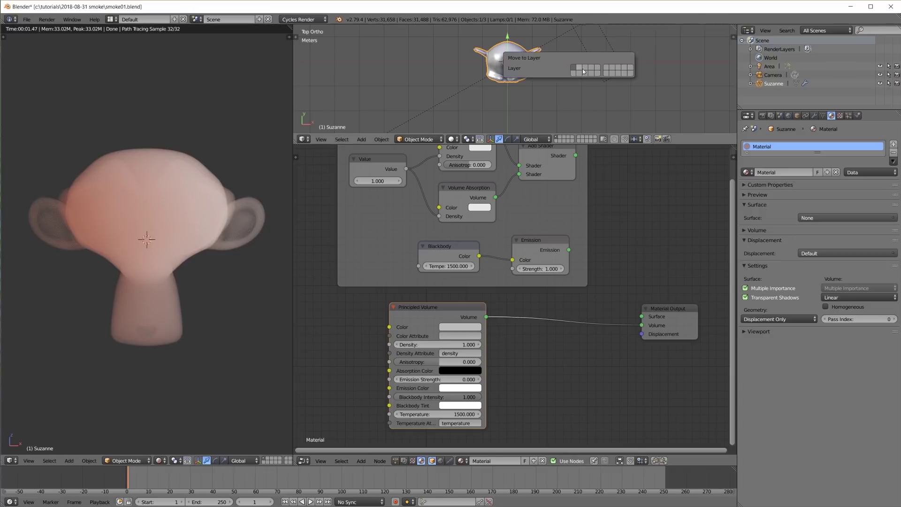
{"action": "left_click", "coordinate": [581, 70]}
{"action": "left_click_drag", "start_coordinate": [598, 145], "coordinate": [598, 387]}
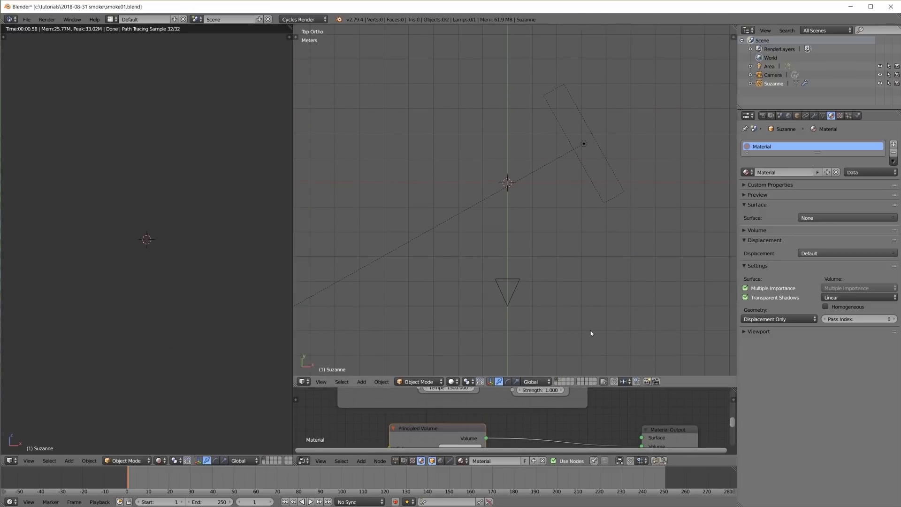
Step: Add a cube at the origin and scale it up uniformly
{"action": "key", "text": "shift+a"}
{"action": "mouse_move", "coordinate": [525, 219]}
{"action": "left_click", "coordinate": [585, 227]}
{"action": "key", "text": "s"}
{"action": "left_click", "coordinate": [562, 210]}
Step: Stretch the cube taller along Z and raise it about 1.67 m
{"action": "middle_click_drag", "start_coordinate": [570, 210], "coordinate": [539, 155]}
{"action": "key", "text": "s"}
{"action": "key", "text": "z"}
{"action": "left_click", "coordinate": [534, 228]}
{"action": "key", "text": "g"}
{"action": "key", "text": "z"}
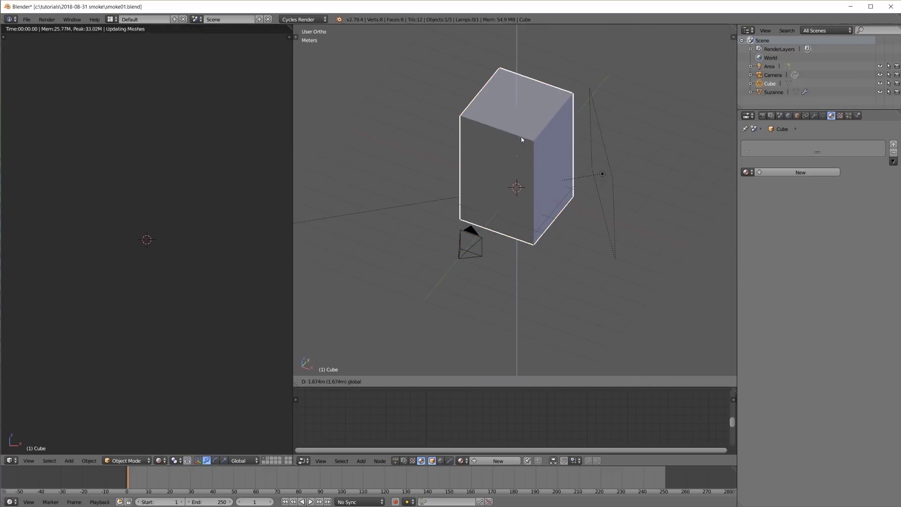
{"action": "left_click", "coordinate": [522, 140]}
Step: Make the cube a smoke Domain with Adaptive Domain enabled and 64 resolution divisions
{"action": "left_click", "coordinate": [858, 116]}
{"action": "left_click", "coordinate": [854, 174]}
{"action": "left_click", "coordinate": [799, 217]}
{"action": "left_click", "coordinate": [751, 316]}
{"action": "left_click", "coordinate": [780, 237]}
{"action": "key", "text": "Return"}
Step: Add a torus, lower it to the bottom of the smoke domain and scale it down
{"action": "middle_click_drag", "start_coordinate": [507, 195], "coordinate": [524, 156]}
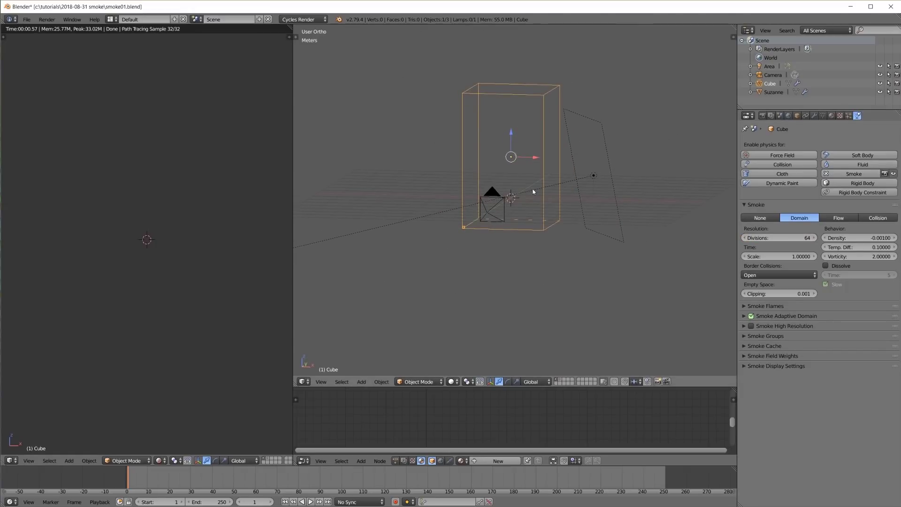
{"action": "key", "text": "shift+a"}
{"action": "left_click", "coordinate": [568, 249]}
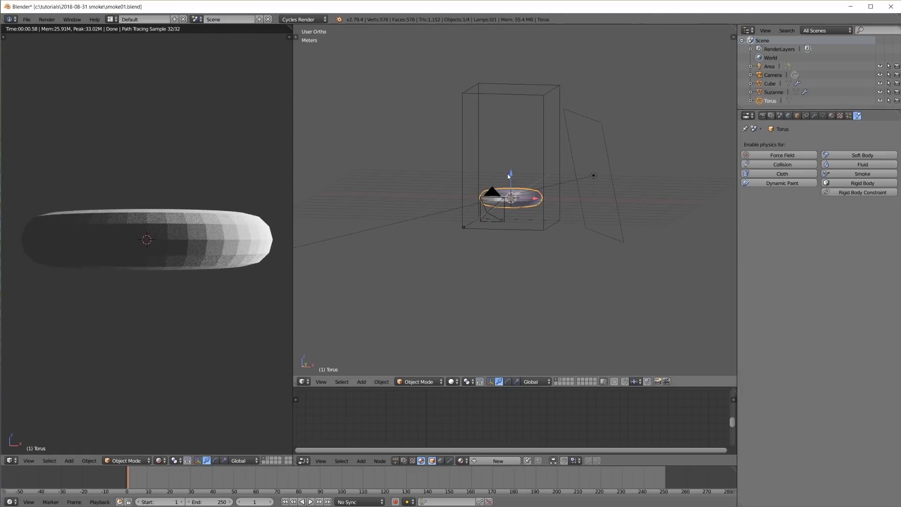
{"action": "left_click_drag", "start_coordinate": [508, 173], "coordinate": [507, 192]}
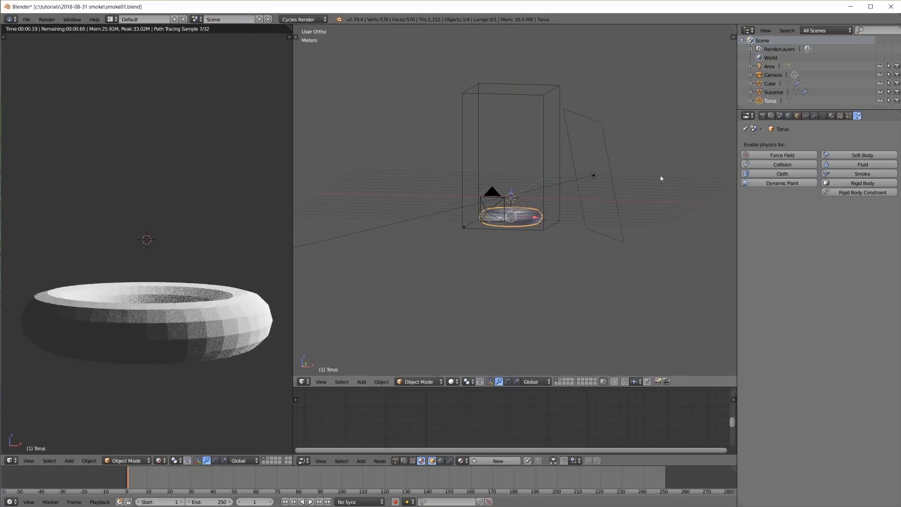
{"action": "key", "text": "s"}
{"action": "left_click", "coordinate": [597, 189]}
{"action": "left_click_drag", "start_coordinate": [512, 191], "coordinate": [514, 196]}
Step: Enable smoke physics on the torus as a Flow object with the Fire + Smoke flow type
{"action": "middle_click_drag", "start_coordinate": [515, 198], "coordinate": [517, 203]}
{"action": "left_click", "coordinate": [854, 174]}
{"action": "left_click", "coordinate": [825, 218]}
{"action": "left_click", "coordinate": [819, 228]}
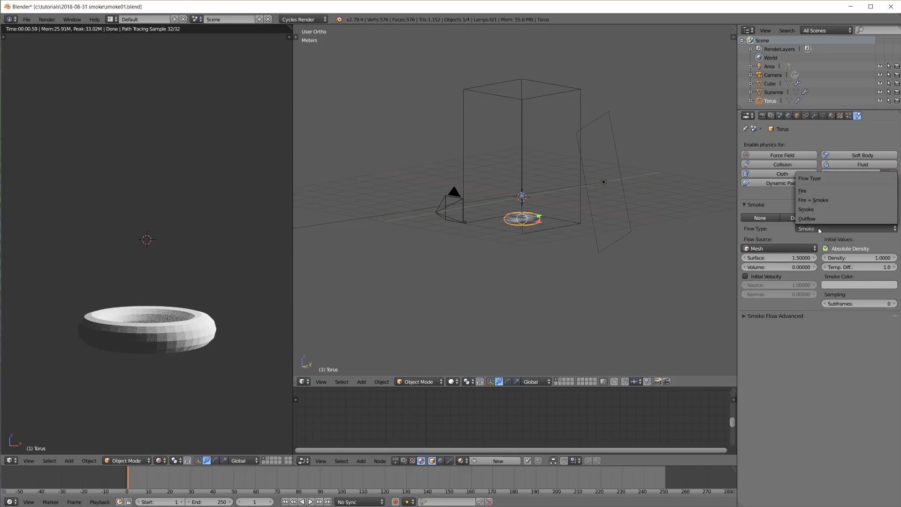
{"action": "left_click", "coordinate": [815, 201]}
Step: Add a Wind force field and rotate it 90 degrees about the Y axis
{"action": "middle_click_drag", "start_coordinate": [576, 282], "coordinate": [602, 285]}
{"action": "key", "text": "shift+a"}
{"action": "mouse_move", "coordinate": [586, 239]}
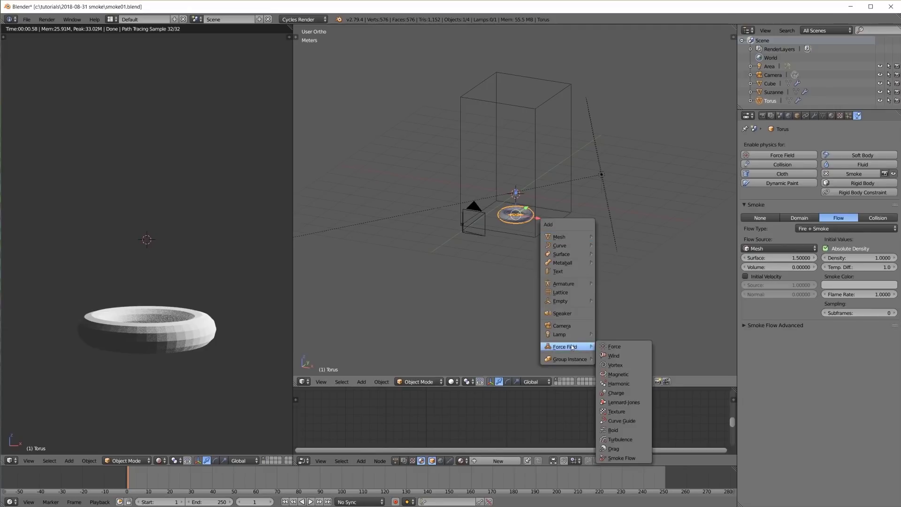
{"action": "left_click", "coordinate": [619, 356]}
{"action": "type", "text": "ry90"}
{"action": "key", "text": "Return"}
Step: Place the wind field beside the smoke domain, on its negative X side and above the torus
{"action": "key", "text": "KP_7"}
{"action": "key", "text": "g"}
{"action": "left_click", "coordinate": [446, 270]}
{"action": "key", "text": "KP_1"}
{"action": "key", "text": "g"}
{"action": "left_click", "coordinate": [524, 181]}
Step: Set the wind's strength to 3 and noise to 1, and rotate the field to blow diagonally across the domain
{"action": "type", "text": "3"}
{"action": "key", "text": "Tab"}
{"action": "type", "text": "1"}
{"action": "key", "text": "Return"}
{"action": "middle_click_drag", "start_coordinate": [636, 190], "coordinate": [539, 231]}
{"action": "key", "text": "r"}
{"action": "left_click", "coordinate": [602, 171]}
Step: Raise the camera along Z and switch the camera view back to solid shading
{"action": "middle_click_drag", "start_coordinate": [555, 188], "coordinate": [596, 152]}
{"action": "right_click", "coordinate": [519, 211]}
{"action": "scroll", "coordinate": [147, 239], "scroll_direction": "down", "scroll_amount": 3}
{"action": "right_click", "coordinate": [464, 207]}
{"action": "left_click_drag", "start_coordinate": [462, 201], "coordinate": [460, 190]}
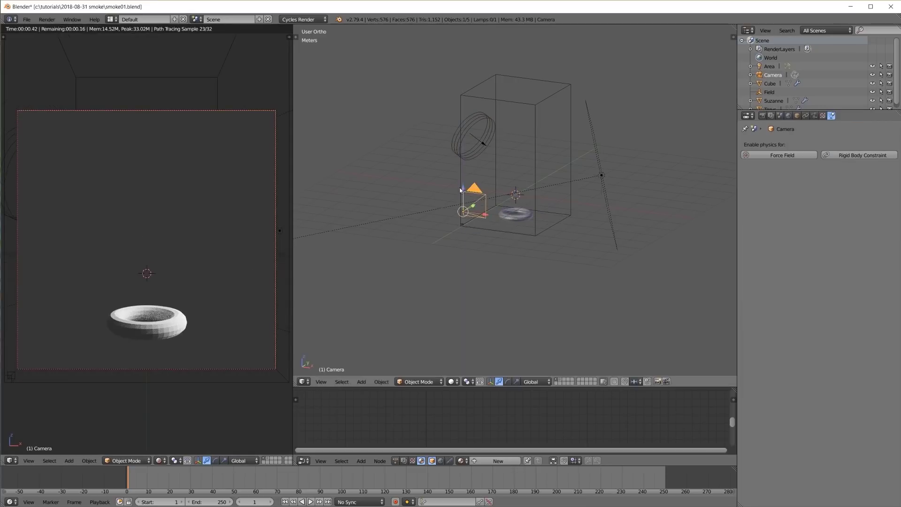
{"action": "key", "text": "shift+z"}
Step: Set the animation's end frame to 50 and fit the timeline to the frame range
{"action": "scroll", "coordinate": [488, 136], "scroll_direction": "up", "scroll_amount": 3}
{"action": "right_click", "coordinate": [469, 118]}
{"action": "mouse_move", "coordinate": [477, 122]}
{"action": "middle_mouse_down"}
{"action": "mouse_move", "coordinate": [503, 126]}
{"action": "mouse_move", "coordinate": [481, 127]}
{"action": "middle_mouse_up"}
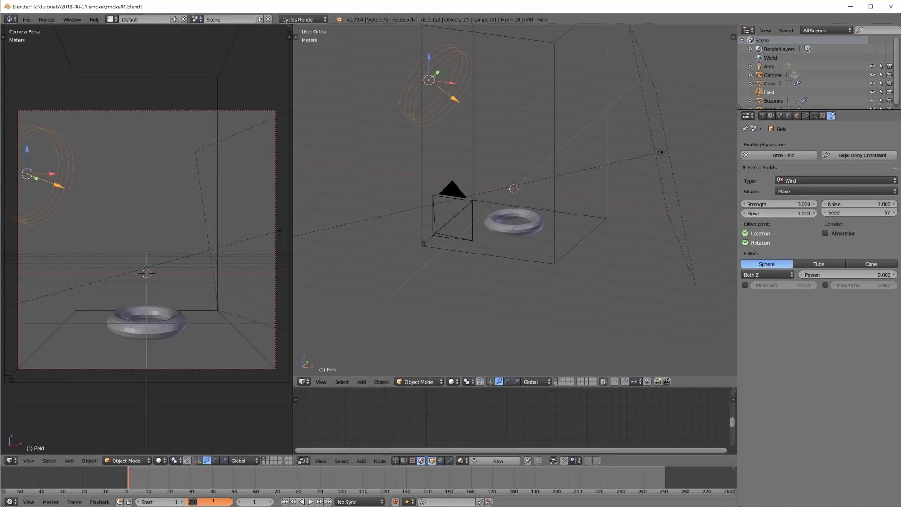
{"action": "type", "text": "50"}
{"action": "key", "text": "Return"}
{"action": "key", "text": "Home"}
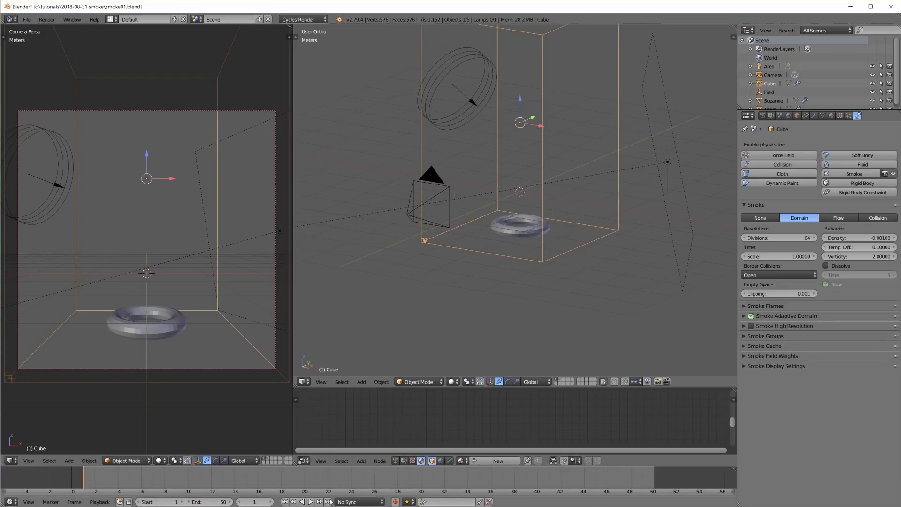
Step: Play the smoke simulation, scrub to frame 37 and preview the camera view with rendered shading
{"action": "left_click", "coordinate": [310, 502]}
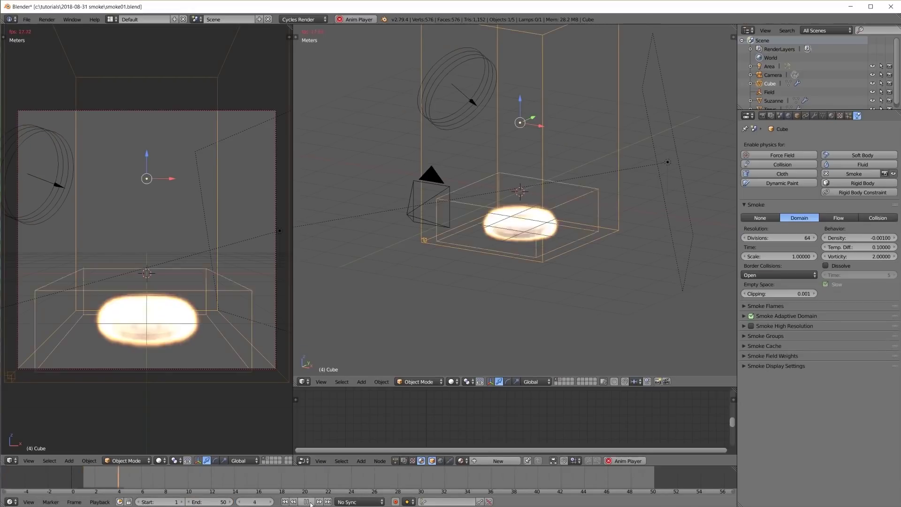
{"action": "left_click", "coordinate": [310, 501]}
{"action": "left_click", "coordinate": [561, 477]}
{"action": "left_click_drag", "start_coordinate": [561, 477], "coordinate": [505, 479]}
{"action": "key", "text": "shift+z"}
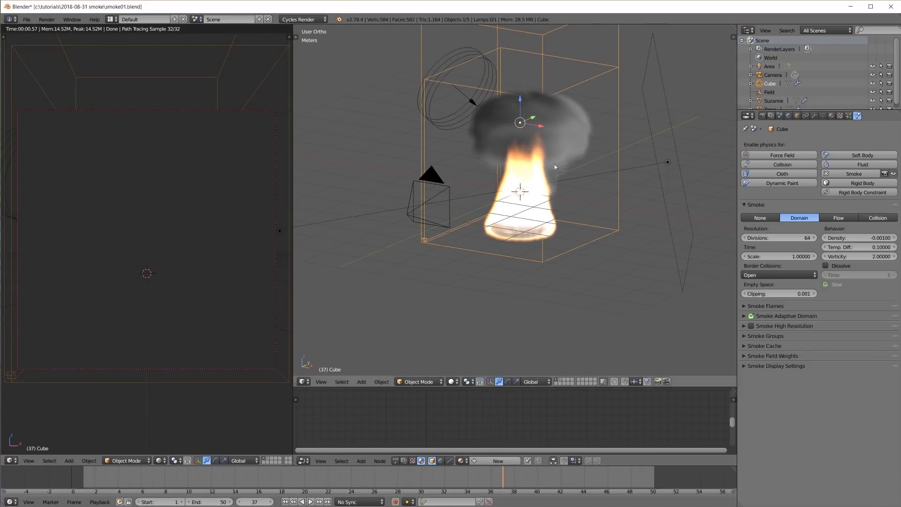
Step: Enlarge the Node Editor, create a new material for the domain cube and delete its default shader node
{"action": "left_click_drag", "start_coordinate": [531, 387], "coordinate": [542, 214]}
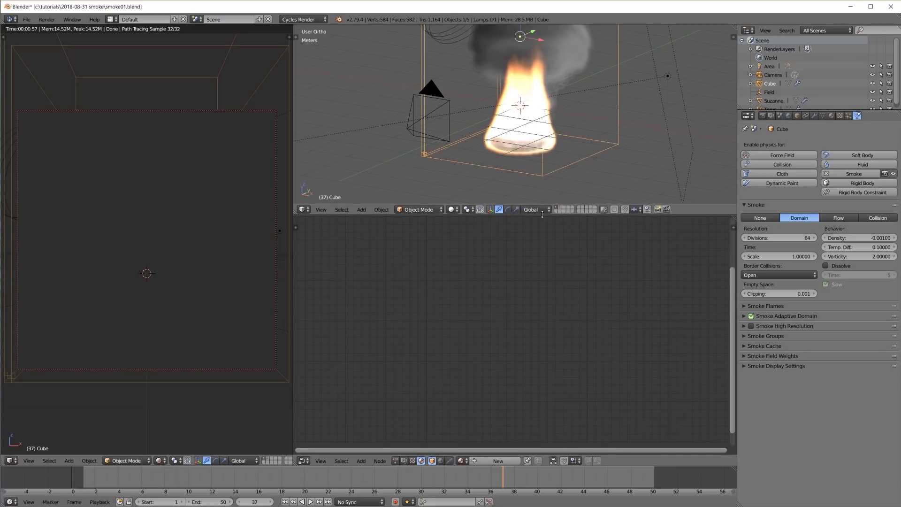
{"action": "left_click", "coordinate": [831, 116]}
{"action": "left_click", "coordinate": [452, 371]}
{"action": "key", "text": "x"}
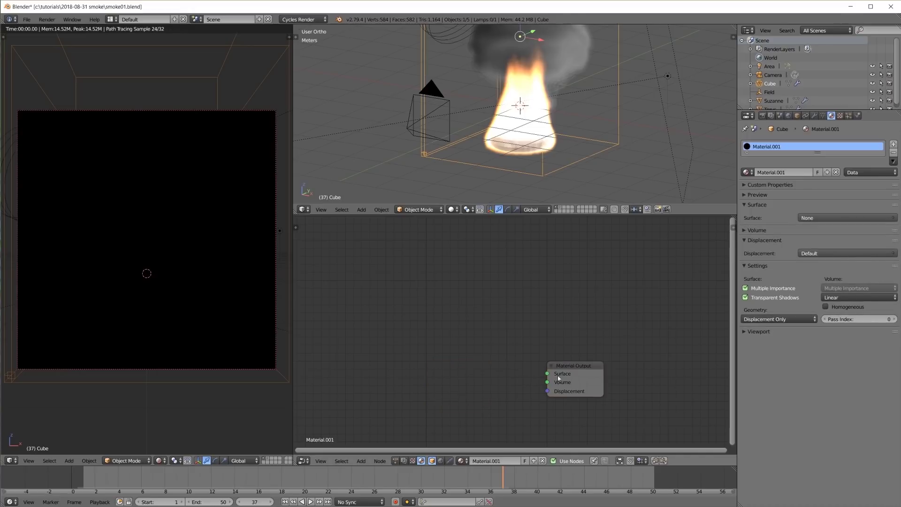
Step: Add a Principled Volume shader beside the Material Output node and link its output to the Volume input
{"action": "left_click_drag", "start_coordinate": [558, 376], "coordinate": [600, 341]}
{"action": "key", "text": "shift+a"}
{"action": "mouse_move", "coordinate": [474, 338]}
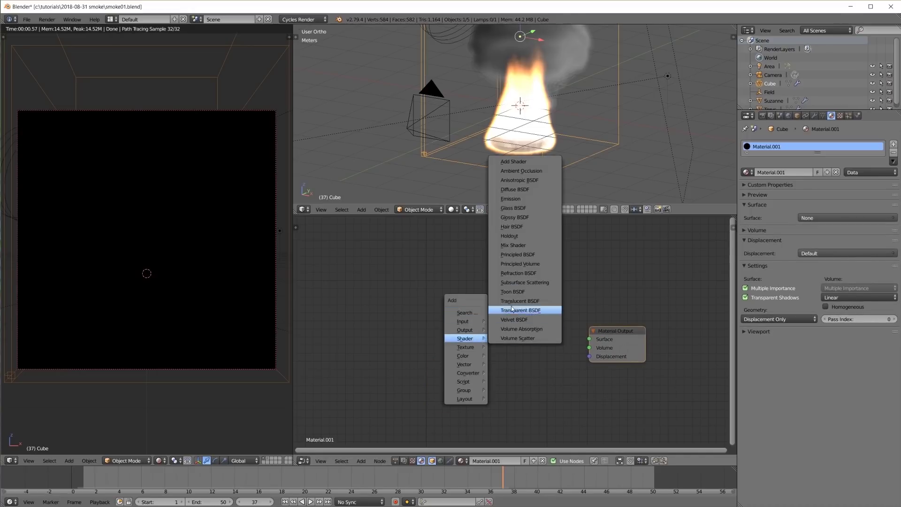
{"action": "left_click", "coordinate": [523, 266]}
{"action": "left_click", "coordinate": [546, 306]}
{"action": "left_click_drag", "start_coordinate": [591, 351], "coordinate": [590, 347]}
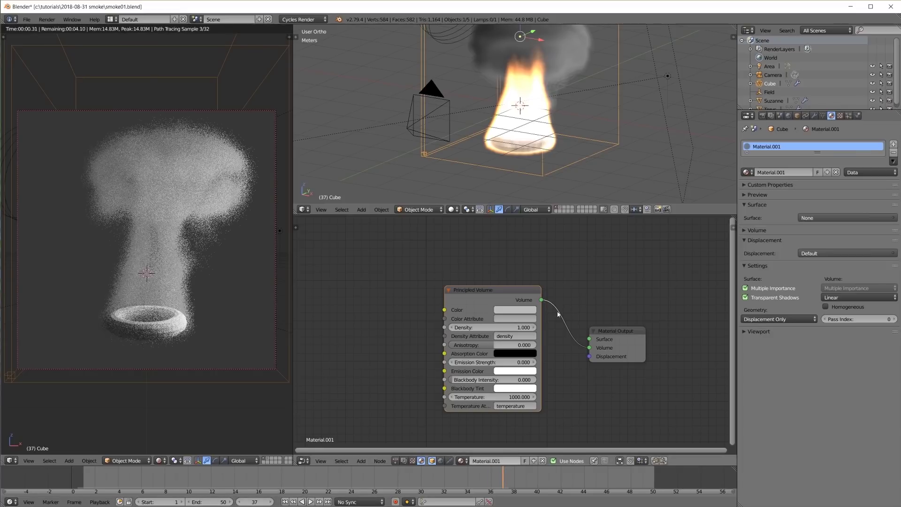
Step: Set the Principled Volume's density to 4.8, blackbody intensity to 0.35 and temperature to 1500, lowering the temperature to 1200
{"action": "scroll", "coordinate": [557, 371], "scroll_direction": "up", "scroll_amount": 2}
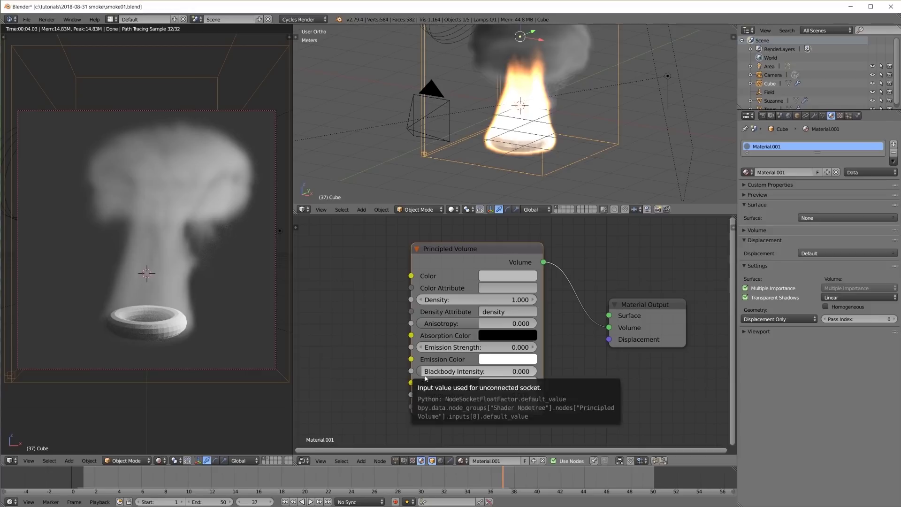
{"action": "left_click_drag", "start_coordinate": [432, 372], "coordinate": [471, 340]}
{"action": "mouse_move", "coordinate": [470, 299]}
{"action": "left_mouse_down"}
{"action": "mouse_move", "coordinate": [497, 299]}
{"action": "mouse_move", "coordinate": [487, 299]}
{"action": "left_mouse_up"}
{"action": "left_click_drag", "start_coordinate": [460, 371], "coordinate": [463, 371]}
{"action": "left_click", "coordinate": [476, 395]}
{"action": "type", "text": "1500"}
{"action": "key", "text": "Return"}
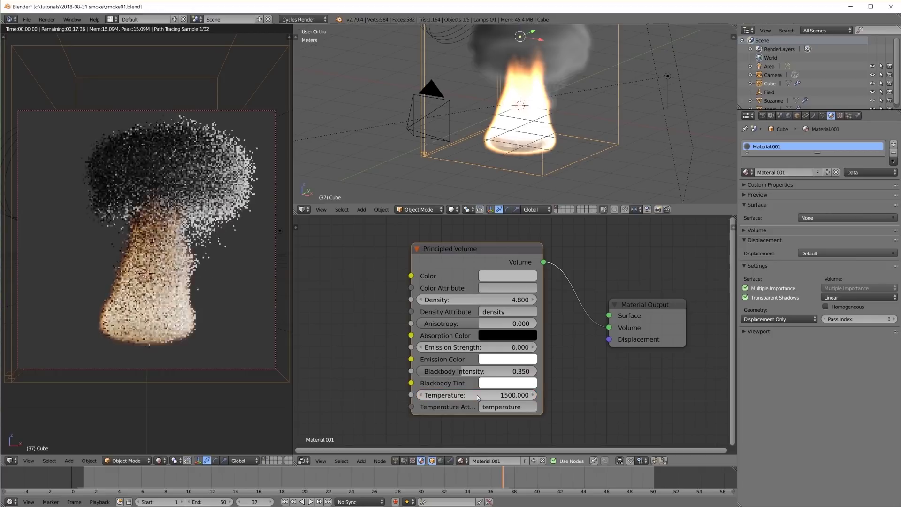
{"action": "left_click", "coordinate": [499, 395]}
{"action": "type", "text": "1200"}
{"action": "key", "text": "Return"}
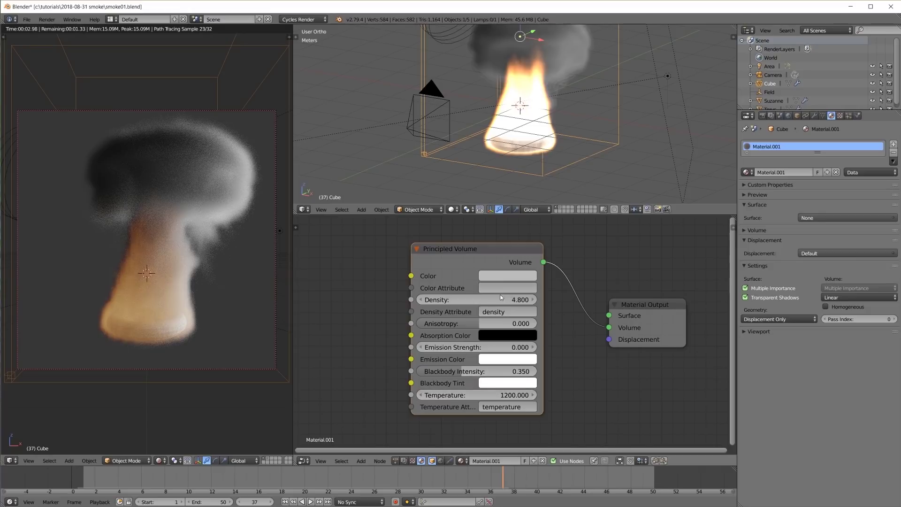
Step: Enlarge the Node Editor and shift the material nodes aside to make room in front of the Principled Volume
{"action": "middle_click_drag", "start_coordinate": [540, 196], "coordinate": [537, 37]}
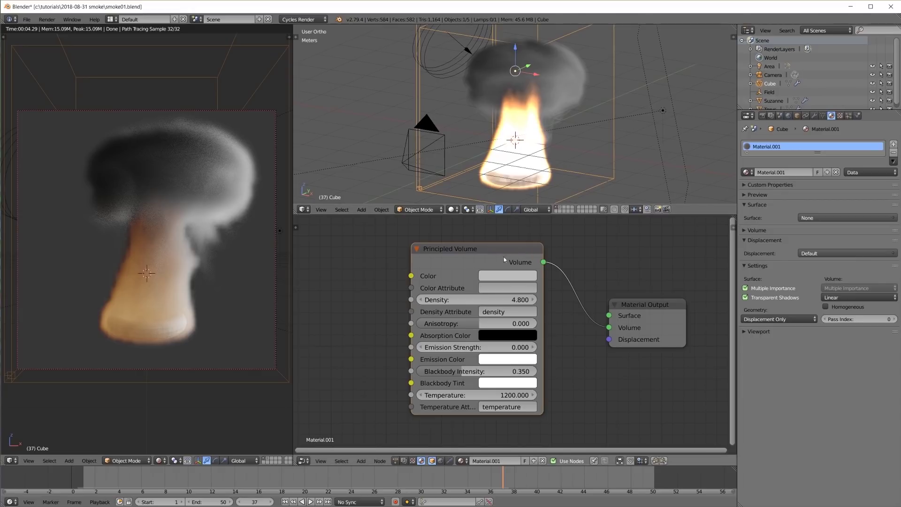
{"action": "scroll", "coordinate": [503, 257], "scroll_direction": "down", "scroll_amount": 2}
{"action": "left_click_drag", "start_coordinate": [510, 215], "coordinate": [510, 132]}
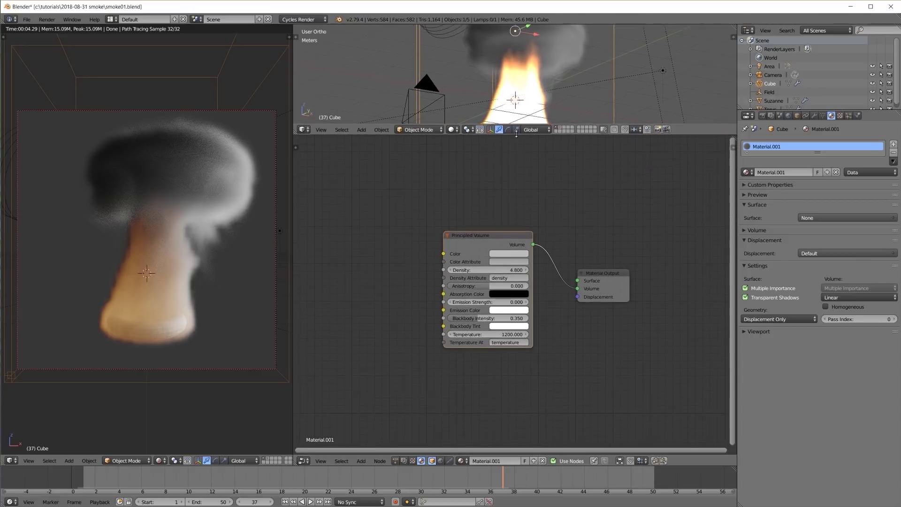
{"action": "left_click_drag", "start_coordinate": [501, 235], "coordinate": [591, 240]}
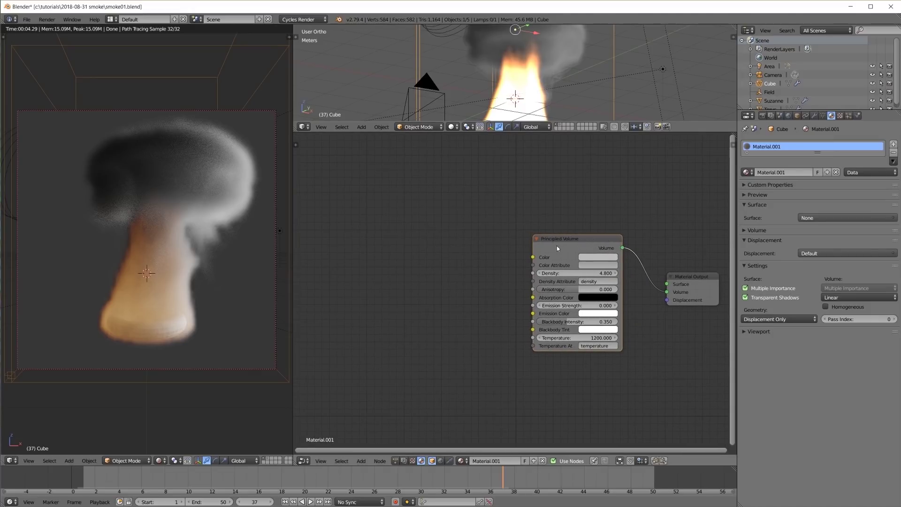
Step: Add a ColorRamp node in front of the Principled Volume and switch the camera view back to solid shading
{"action": "key", "text": "shift+a"}
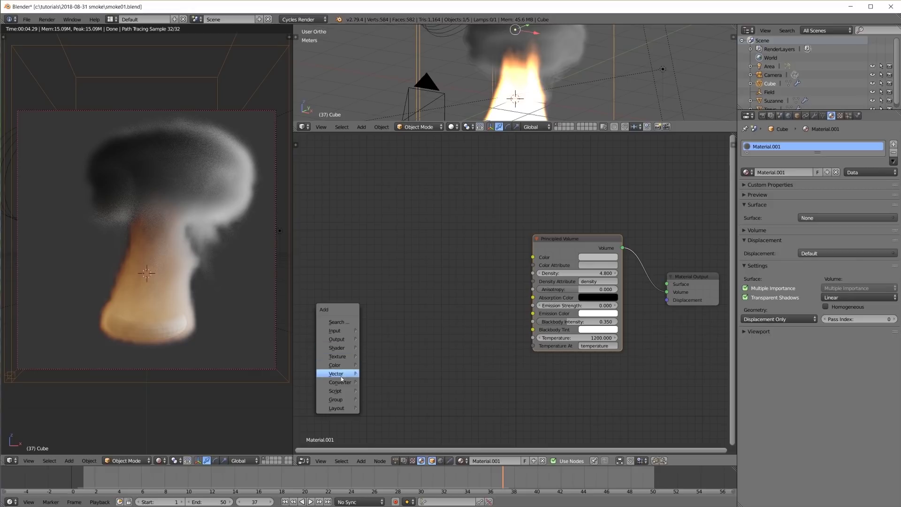
{"action": "mouse_move", "coordinate": [345, 386]}
{"action": "left_click", "coordinate": [381, 390]}
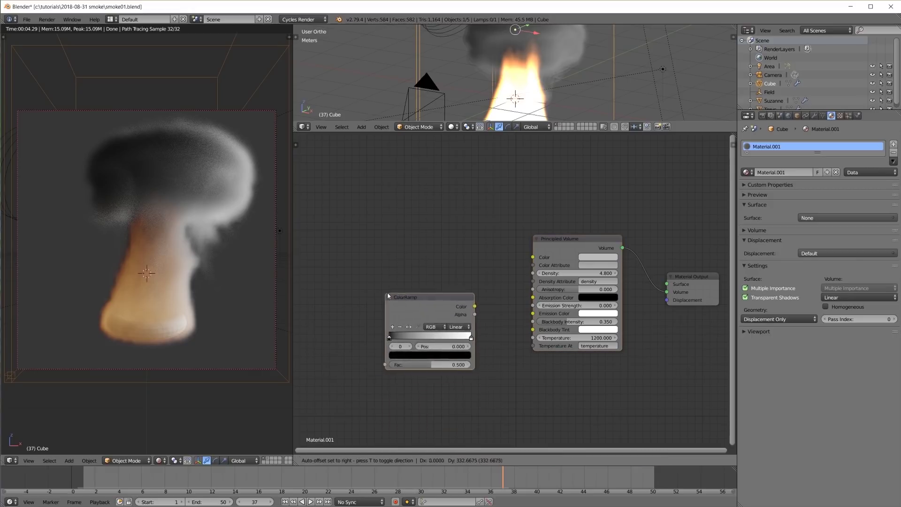
{"action": "left_click", "coordinate": [404, 285]}
{"action": "key", "text": "shift+z"}
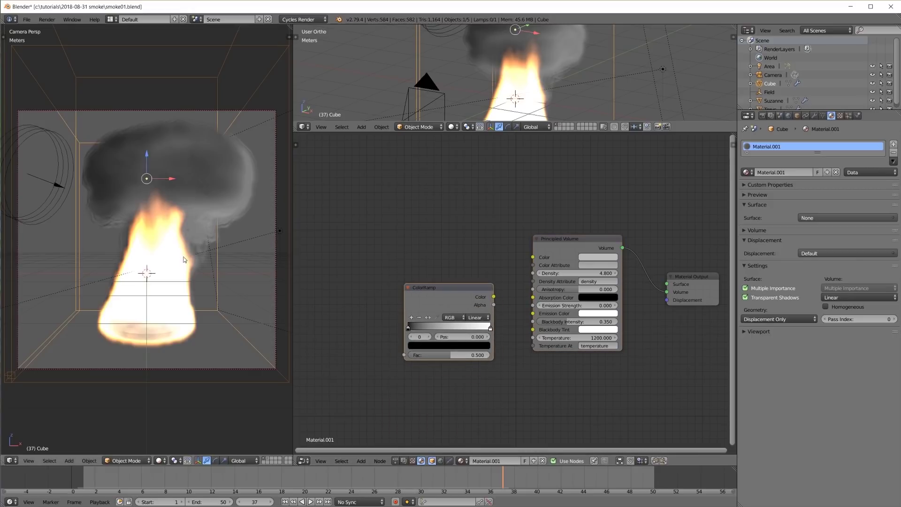
Step: Add extra colour stops to the ColorRamp and recolour its first stop
{"action": "left_click", "coordinate": [411, 317]}
{"action": "left_click", "coordinate": [411, 317]}
{"action": "left_click", "coordinate": [411, 317]}
{"action": "left_click", "coordinate": [409, 328]}
{"action": "left_click", "coordinate": [430, 346]}
{"action": "left_click", "coordinate": [471, 240]}
{"action": "left_click", "coordinate": [446, 256]}
Step: Recolour the remaining ColorRamp stops in turn, running through yellow, orange and dark red to black
{"action": "left_click", "coordinate": [428, 337]}
{"action": "left_click", "coordinate": [430, 346]}
{"action": "left_click", "coordinate": [472, 240]}
{"action": "left_click", "coordinate": [428, 337]}
{"action": "left_click", "coordinate": [429, 345]}
{"action": "left_click", "coordinate": [430, 276]}
{"action": "left_click", "coordinate": [472, 240]}
{"action": "left_click", "coordinate": [427, 337]}
{"action": "left_click", "coordinate": [430, 345]}
{"action": "left_click", "coordinate": [472, 267]}
{"action": "left_click", "coordinate": [427, 337]}
{"action": "left_click", "coordinate": [429, 346]}
{"action": "left_click", "coordinate": [472, 291]}
Step: Reposition the ColorRamp's early stops and give the first one, at position 0.033, a blue colour
{"action": "left_click_drag", "start_coordinate": [448, 287], "coordinate": [446, 285]}
{"action": "left_click_drag", "start_coordinate": [441, 327], "coordinate": [409, 328]}
{"action": "left_click", "coordinate": [452, 345]}
{"action": "left_click", "coordinate": [407, 327]}
{"action": "left_click", "coordinate": [428, 344]}
{"action": "left_click", "coordinate": [444, 248]}
Step: Add an Attribute node named flame and link its Fac output to the ColorRamp's Fac input
{"action": "mouse_move", "coordinate": [334, 244]}
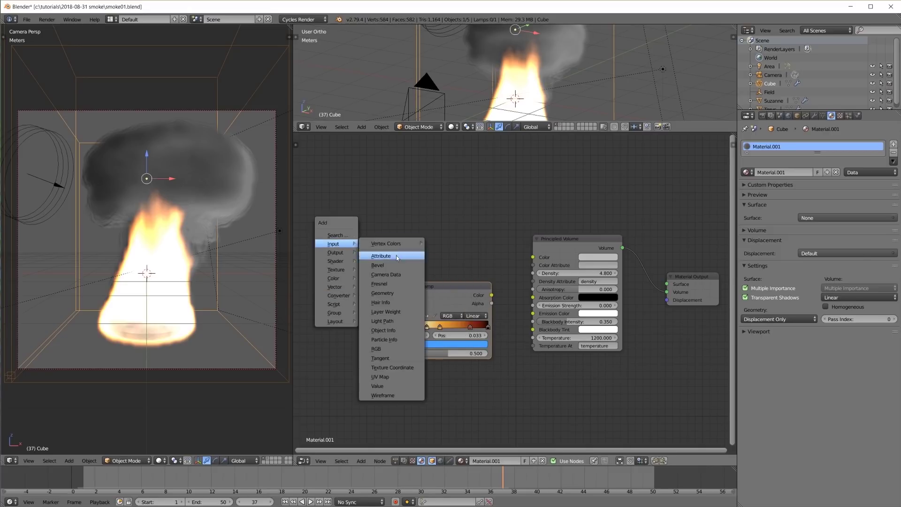
{"action": "left_click", "coordinate": [380, 256]}
{"action": "key", "text": "Return"}
{"action": "left_click_drag", "start_coordinate": [377, 344], "coordinate": [401, 353]}
Step: Drive Emission Strength with the flame factor and Emission Color with the ramp, zero the Blackbody Intensity and preview the camera view rendered
{"action": "left_click_drag", "start_coordinate": [457, 292], "coordinate": [464, 330]}
{"action": "left_click_drag", "start_coordinate": [378, 345], "coordinate": [533, 313]}
{"action": "left_click_drag", "start_coordinate": [346, 321], "coordinate": [347, 289]}
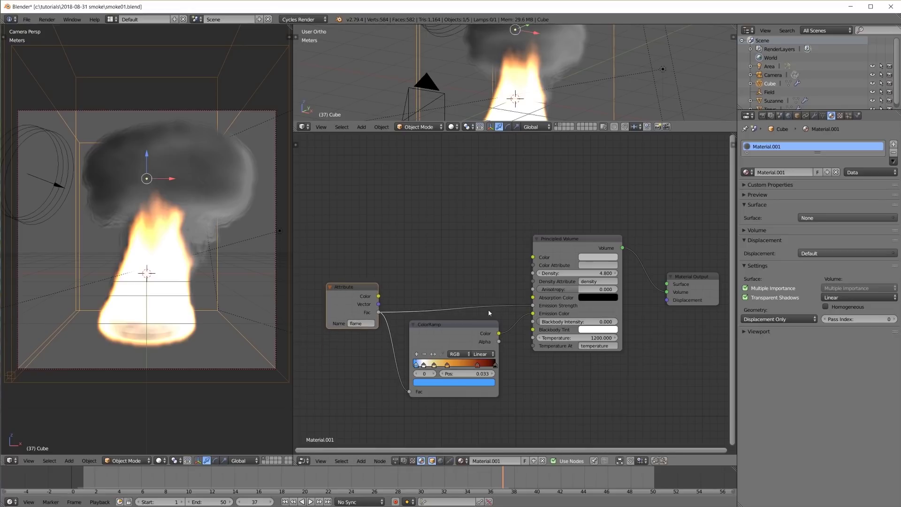
{"action": "key", "text": "shift+z"}
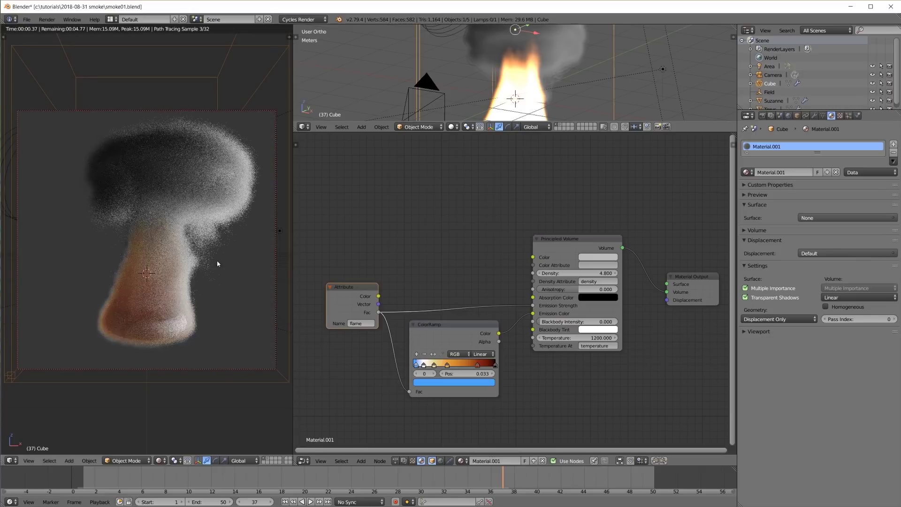
Step: Flip the ColorRamp gradient and move its blue stop to position 0.949
{"action": "left_click_drag", "start_coordinate": [473, 326], "coordinate": [475, 324]}
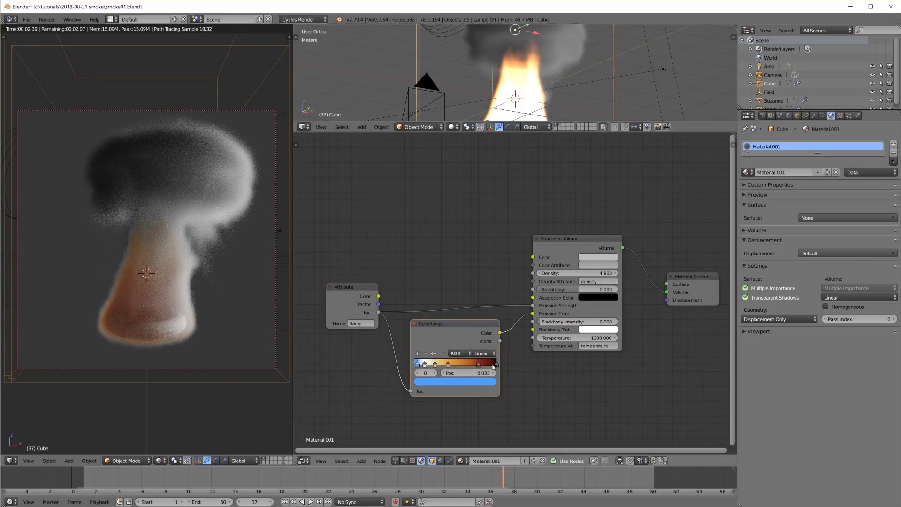
{"action": "left_click", "coordinate": [433, 353]}
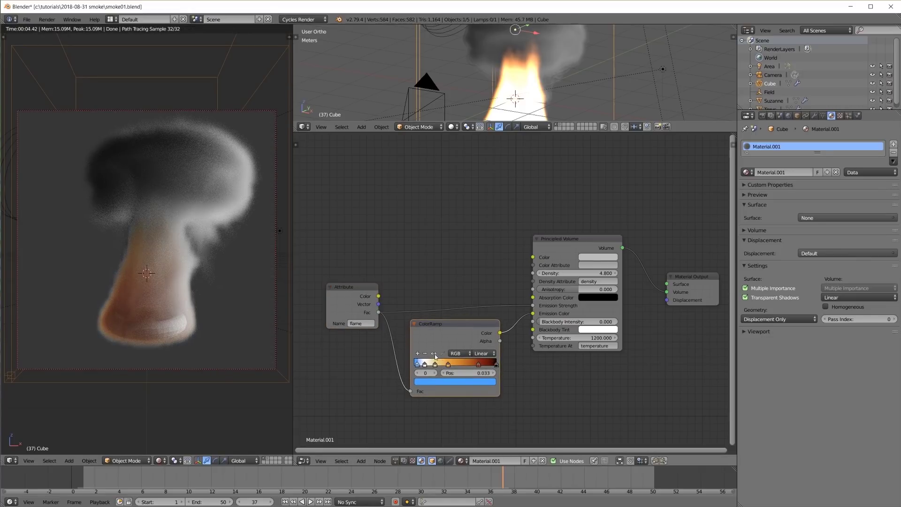
{"action": "scroll", "coordinate": [152, 327], "scroll_direction": "up", "scroll_amount": 1}
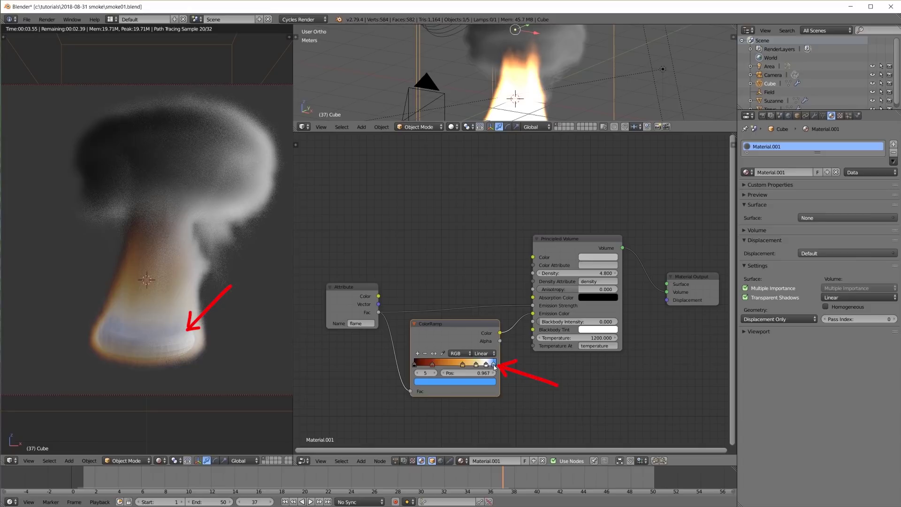
{"action": "left_click_drag", "start_coordinate": [493, 365], "coordinate": [492, 365]}
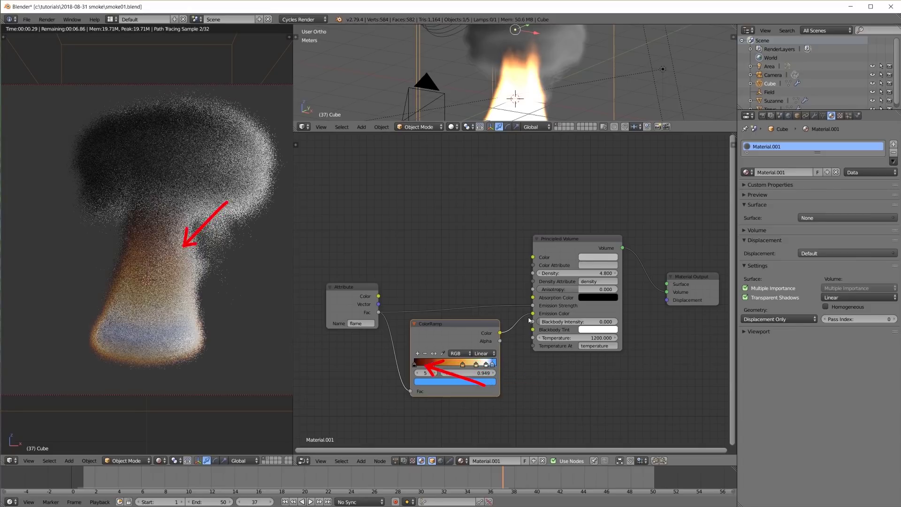
Step: Try densities of 10 and 50 on the Principled Volume to thicken the smoke
{"action": "left_click", "coordinate": [570, 276]}
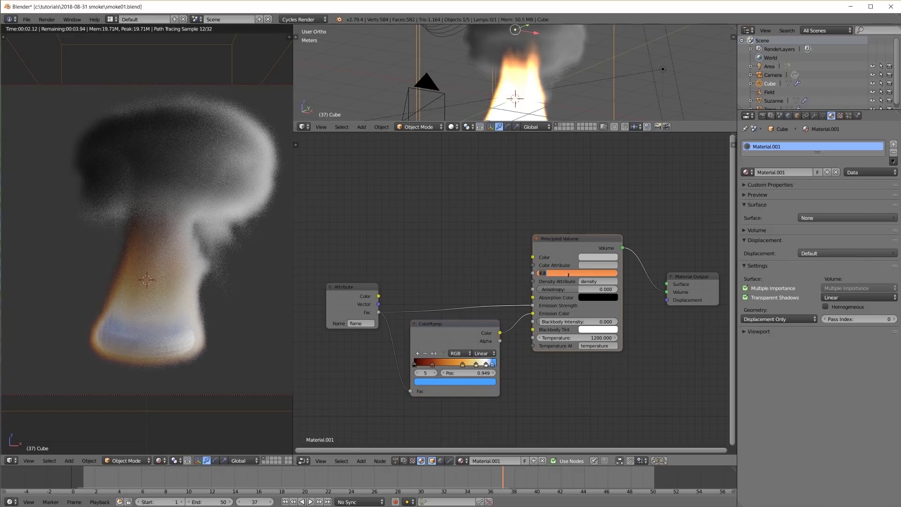
{"action": "type", "text": "10"}
{"action": "key", "text": "Return"}
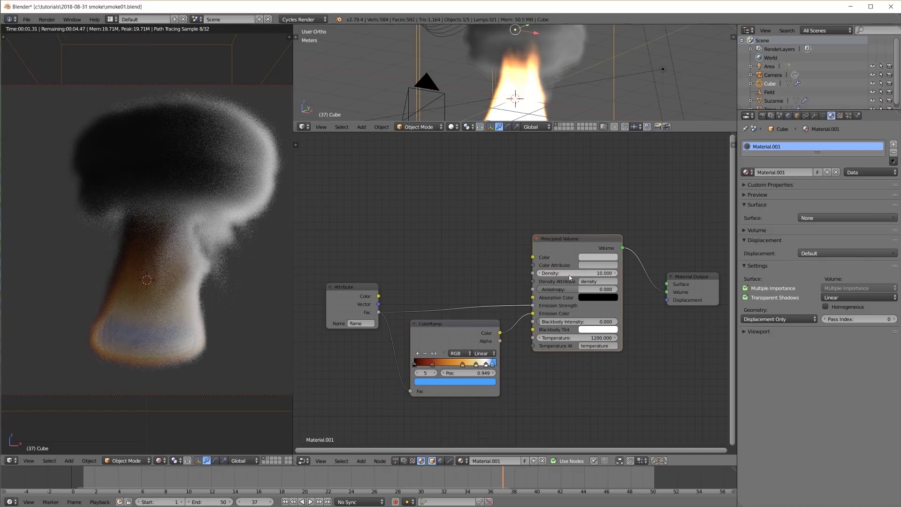
{"action": "left_click", "coordinate": [568, 275]}
{"action": "type", "text": "50"}
{"action": "key", "text": "Return"}
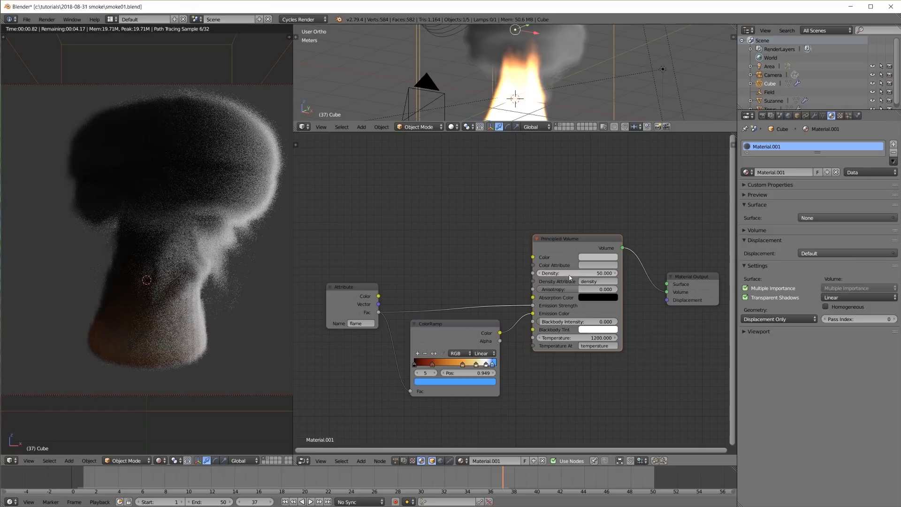
Step: Unlink the flame attribute from Emission Strength to preview the smoke at zero emission, and reconnect it
{"action": "left_click_drag", "start_coordinate": [533, 307], "coordinate": [514, 308]}
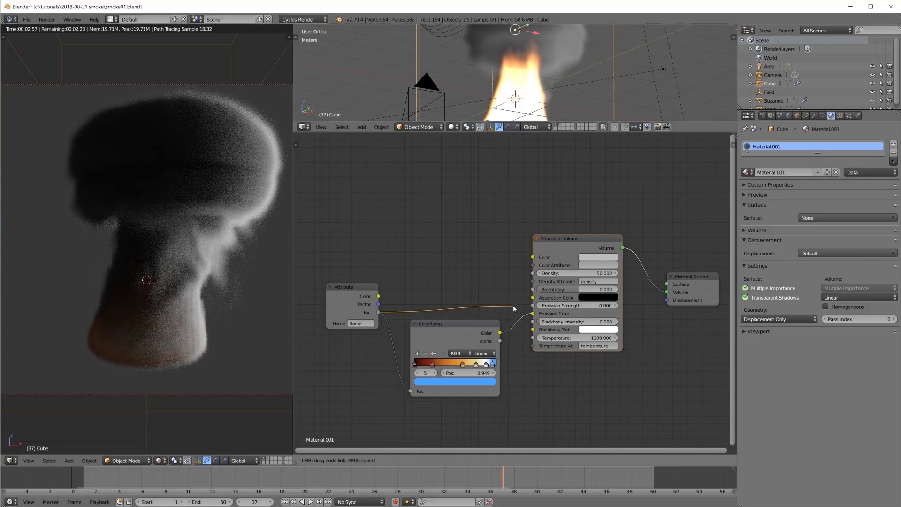
{"action": "left_click_drag", "start_coordinate": [574, 307], "coordinate": [573, 305]}
{"action": "left_click", "coordinate": [573, 305]}
{"action": "left_click", "coordinate": [555, 307]}
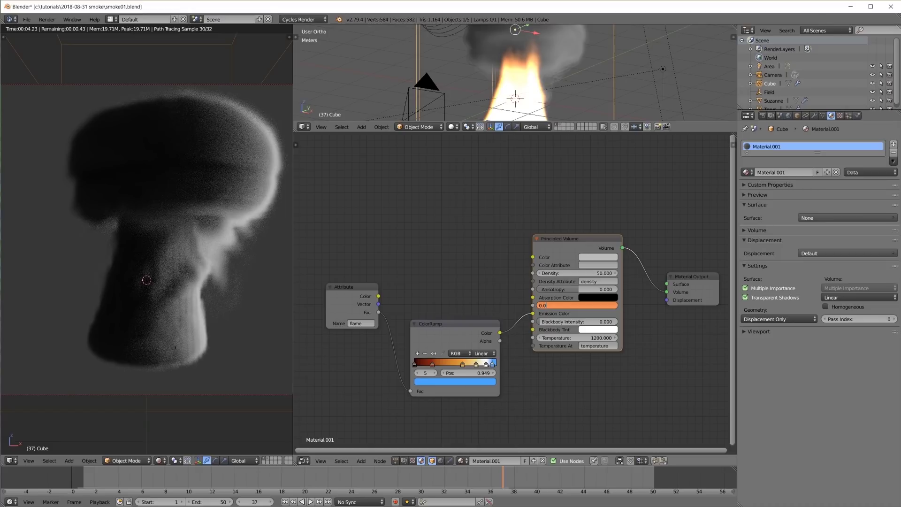
{"action": "key", "text": "Return"}
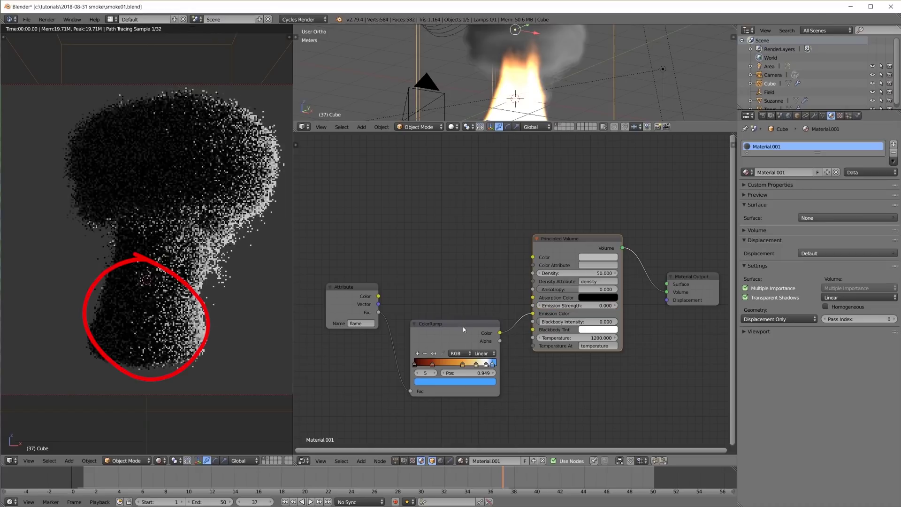
{"action": "left_click_drag", "start_coordinate": [379, 313], "coordinate": [533, 306]}
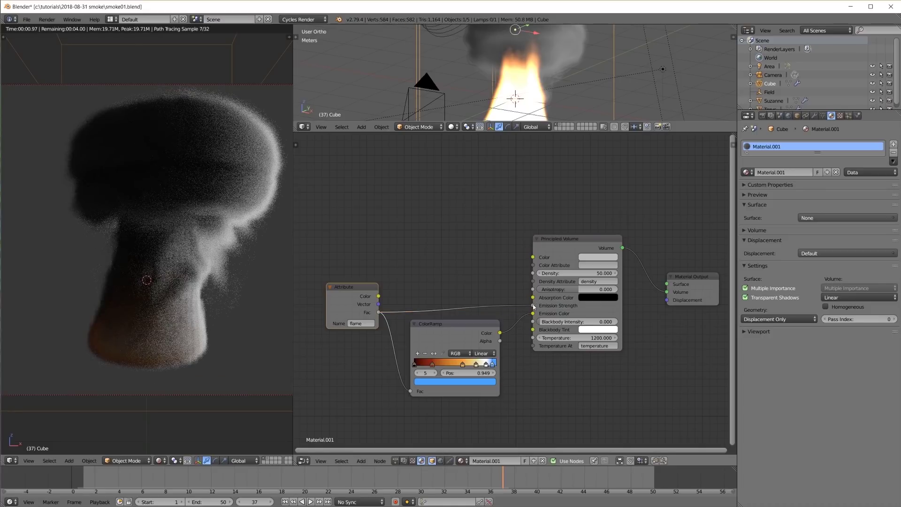
Step: Duplicate the flame Attribute node, place the copy above it and name its attribute density
{"action": "left_click_drag", "start_coordinate": [346, 291], "coordinate": [336, 296]}
{"action": "key", "text": "shift+d"}
{"action": "left_click", "coordinate": [353, 262]}
{"action": "left_click", "coordinate": [354, 262]}
{"action": "type", "text": "density"}
{"action": "key", "text": "Return"}
Step: Add a Math node beside the density attribute and set its operation to Subtract
{"action": "key", "text": "shift+a"}
{"action": "mouse_move", "coordinate": [390, 287]}
{"action": "left_click", "coordinate": [417, 330]}
{"action": "left_click", "coordinate": [394, 219]}
{"action": "left_click", "coordinate": [410, 244]}
{"action": "left_click", "coordinate": [409, 225]}
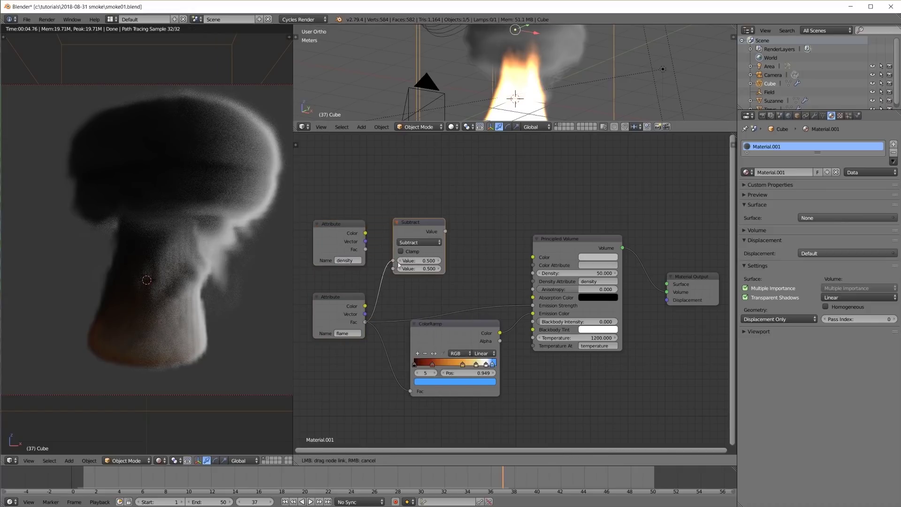
Step: Link the density and flame factors into the Subtract node and its result into the Principled Volume's Density
{"action": "left_click_drag", "start_coordinate": [365, 249], "coordinate": [393, 260]}
{"action": "left_click_drag", "start_coordinate": [365, 322], "coordinate": [394, 269]}
{"action": "left_click_drag", "start_coordinate": [446, 231], "coordinate": [533, 273]}
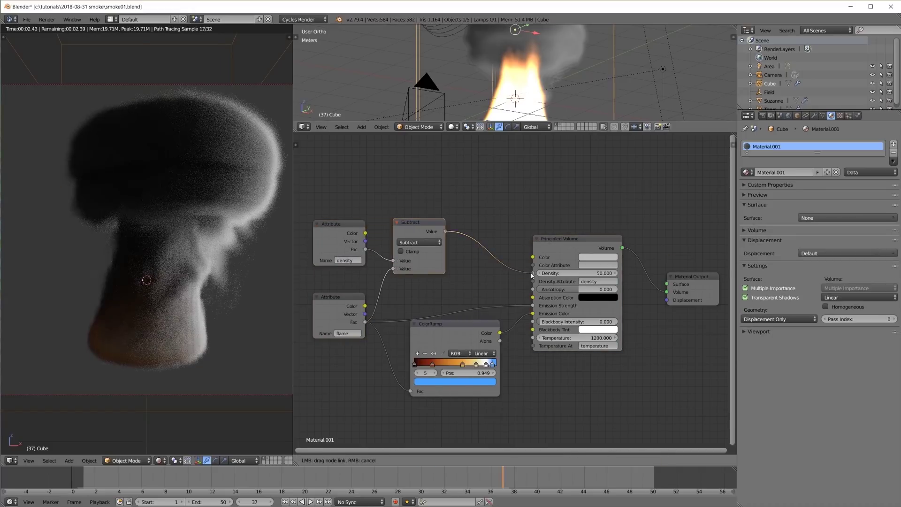
Step: Unlink the flame factor from Emission Strength and insert a copy of the Math node, set to Multiply, between Subtract and Density
{"action": "left_click_drag", "start_coordinate": [533, 305], "coordinate": [502, 300]}
{"action": "key", "text": "shift+d"}
{"action": "left_click", "coordinate": [486, 224]}
{"action": "left_click", "coordinate": [501, 243]}
{"action": "left_click", "coordinate": [497, 227]}
Step: Set the Multiply node's second value to 10 and the Principled Volume's Emission Strength to 1
{"action": "left_click", "coordinate": [501, 270]}
{"action": "type", "text": "0.520"}
{"action": "key", "text": "Return"}
{"action": "left_click", "coordinate": [501, 270]}
{"action": "type", "text": "10"}
{"action": "key", "text": "Return"}
{"action": "left_click", "coordinate": [587, 307]}
{"action": "type", "text": "1"}
{"action": "key", "text": "Return"}
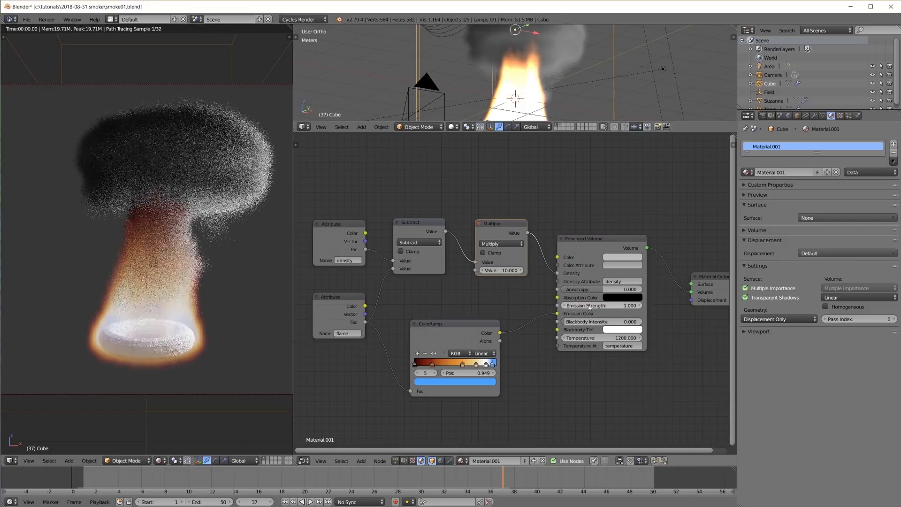
Step: Move the ColorRamp node up beneath the Math nodes and hide the Torus in the viewport
{"action": "left_click_drag", "start_coordinate": [468, 321], "coordinate": [469, 291]}
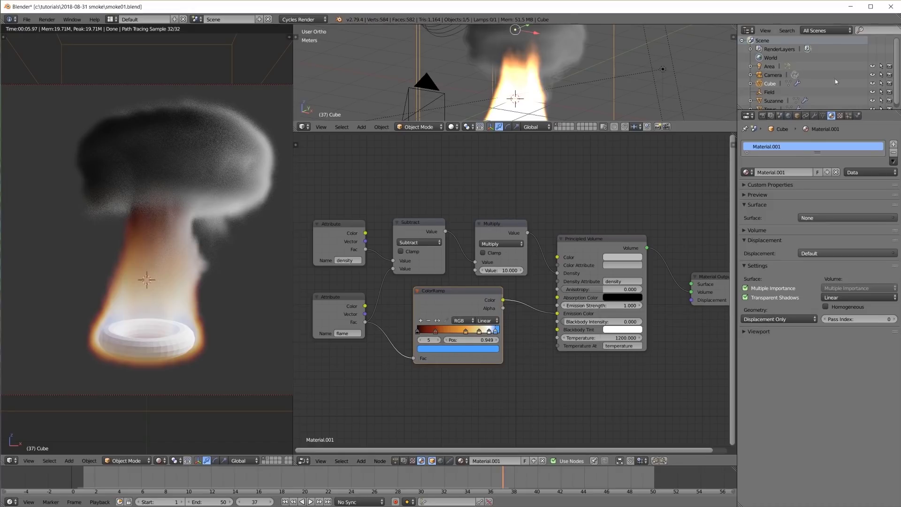
{"action": "scroll", "coordinate": [835, 78], "scroll_direction": "down", "scroll_amount": 1}
{"action": "left_click", "coordinate": [872, 105]}
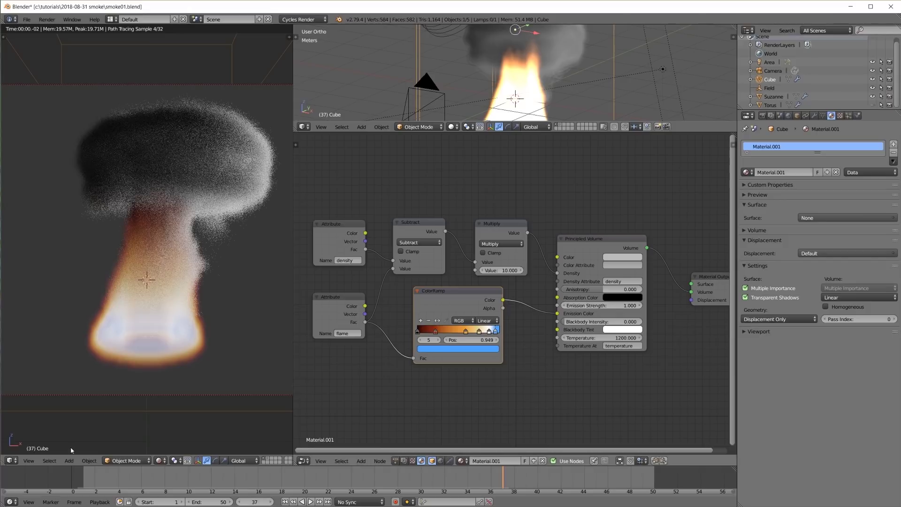
Step: Move the ColorRamp's white stop to position 0.832 and its blue stop to 0.920
{"action": "left_click", "coordinate": [488, 331]}
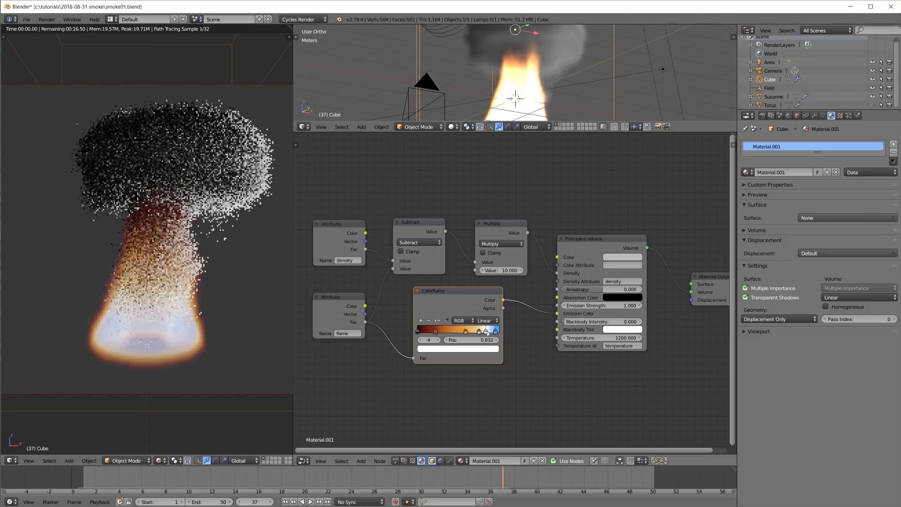
{"action": "left_click_drag", "start_coordinate": [495, 331], "coordinate": [492, 332]}
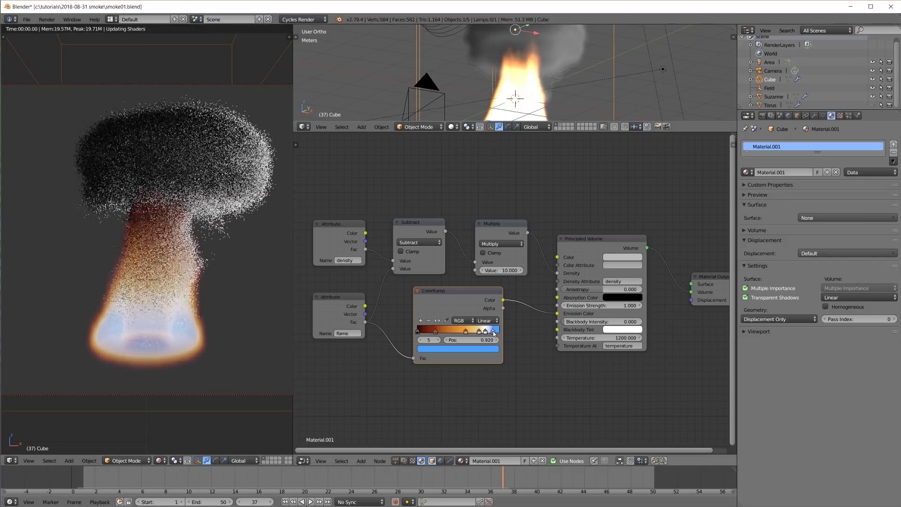